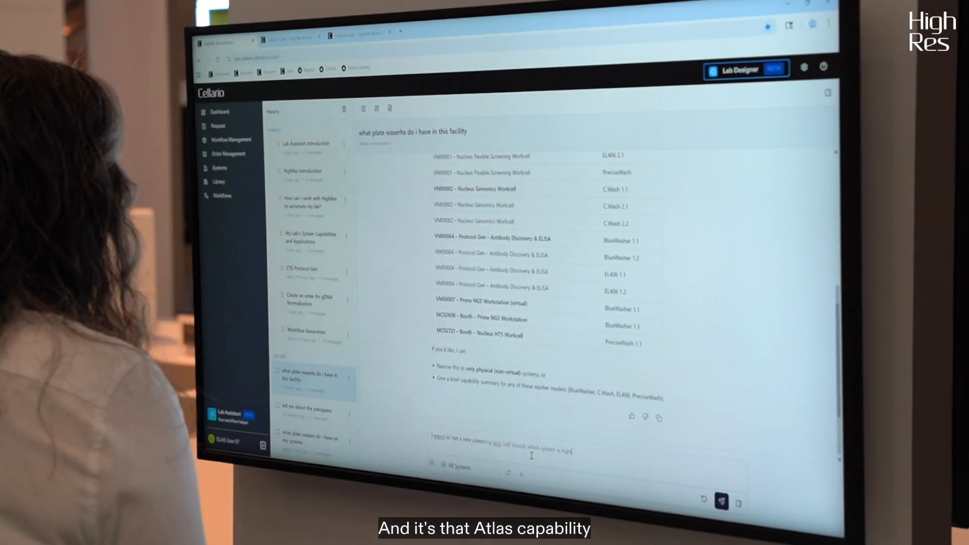
key("Return")
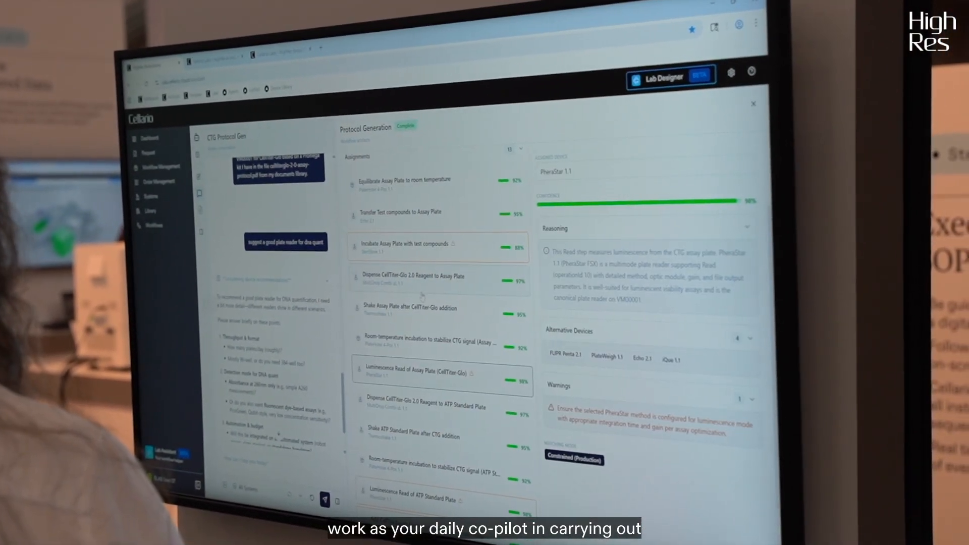
scroll(438, 296, "up", 3)
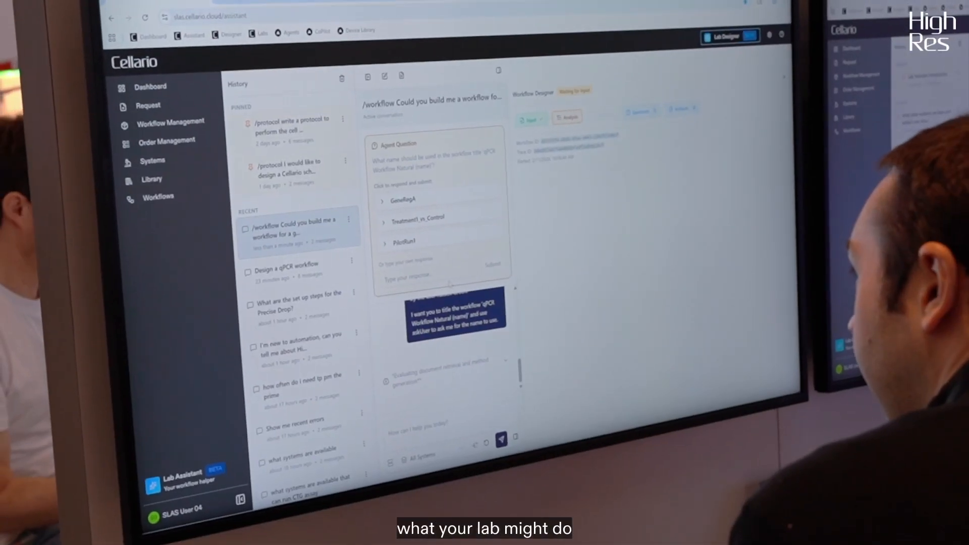
left_click(445, 278)
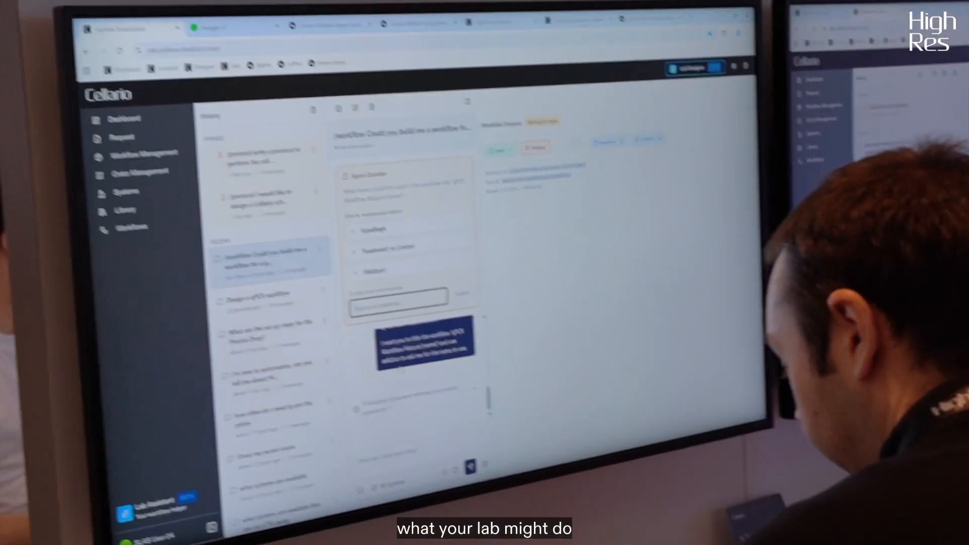
type("Guy")
key("Return")
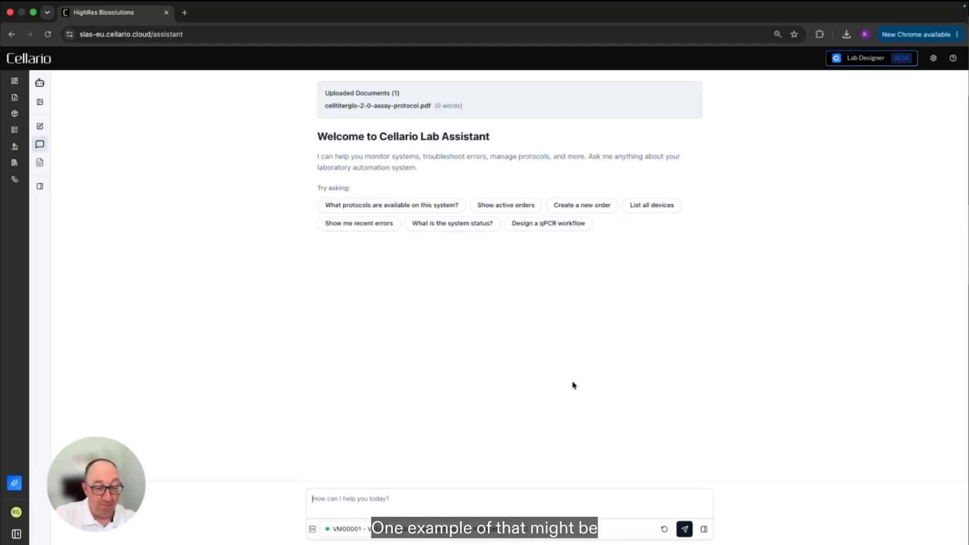
- Ask the Lab Assistant "Tell me about all my systems and the science I can achieve"
type("Tell me")
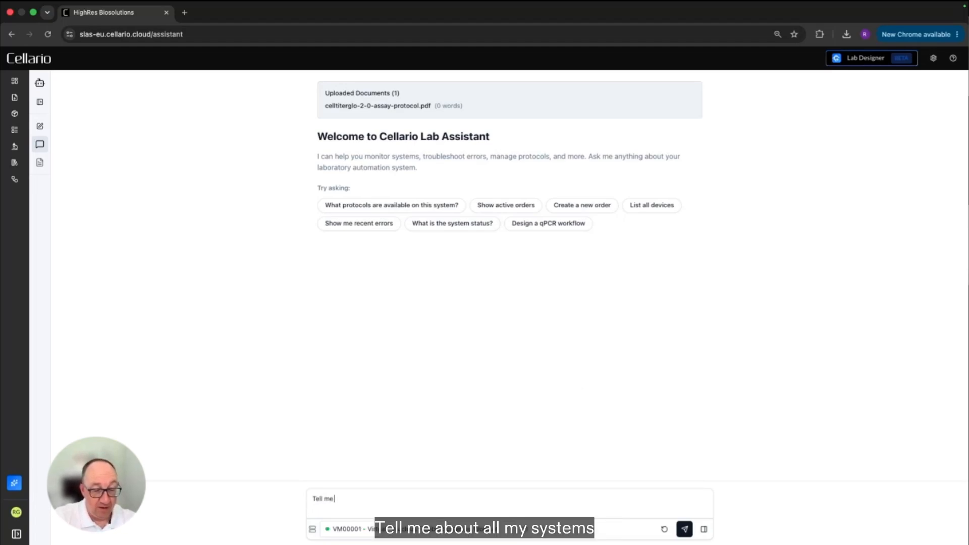
type(" about all my syste")
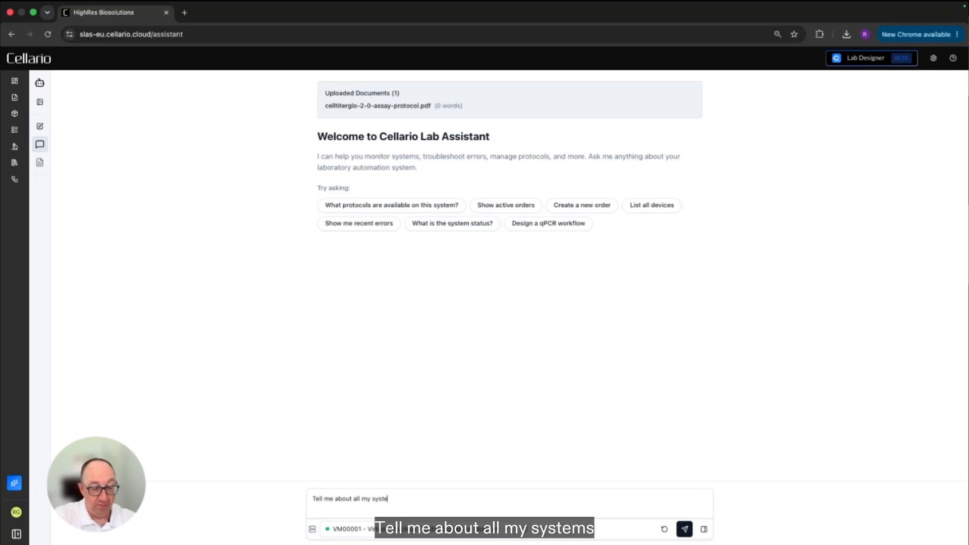
type("ms and the science ")
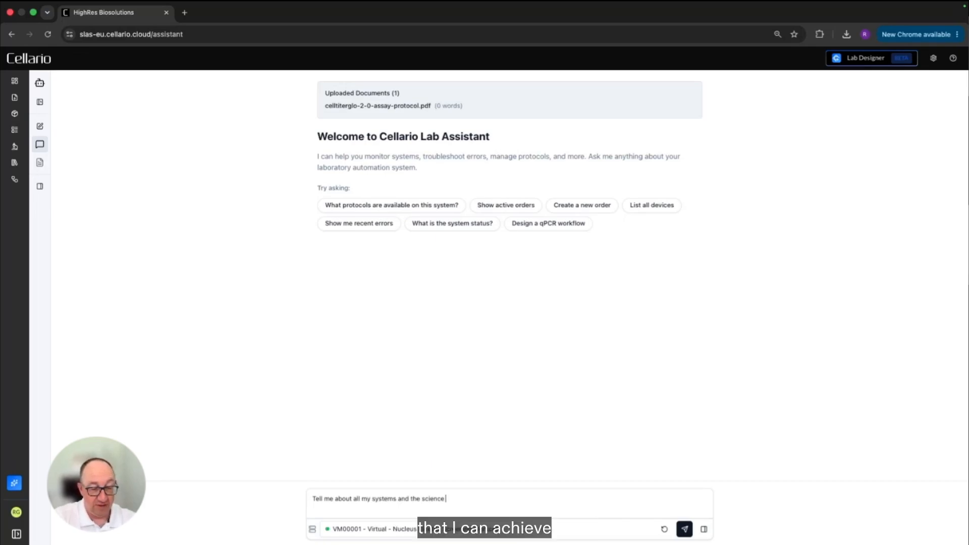
type("I can achieve")
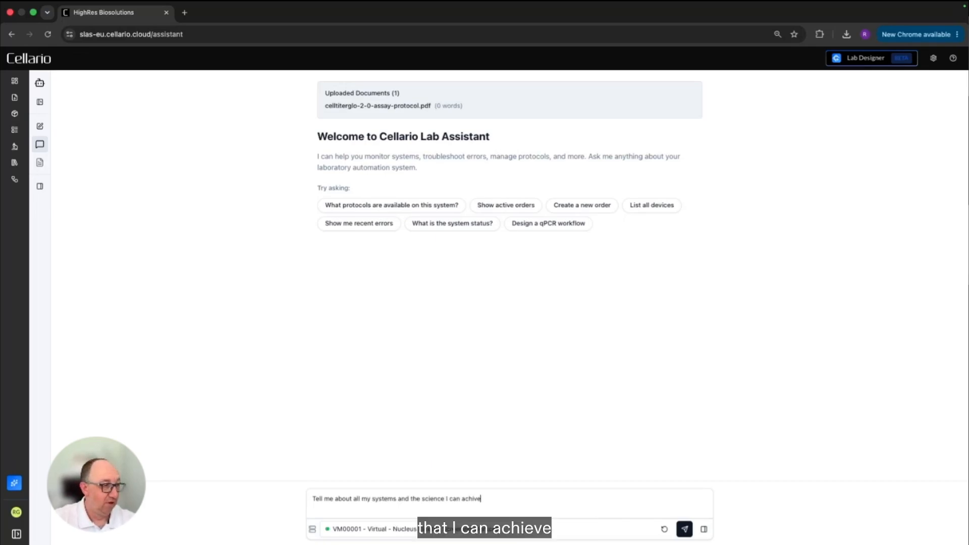
key("BackSpace")
key("BackSpace")
type("eve")
key("Return")
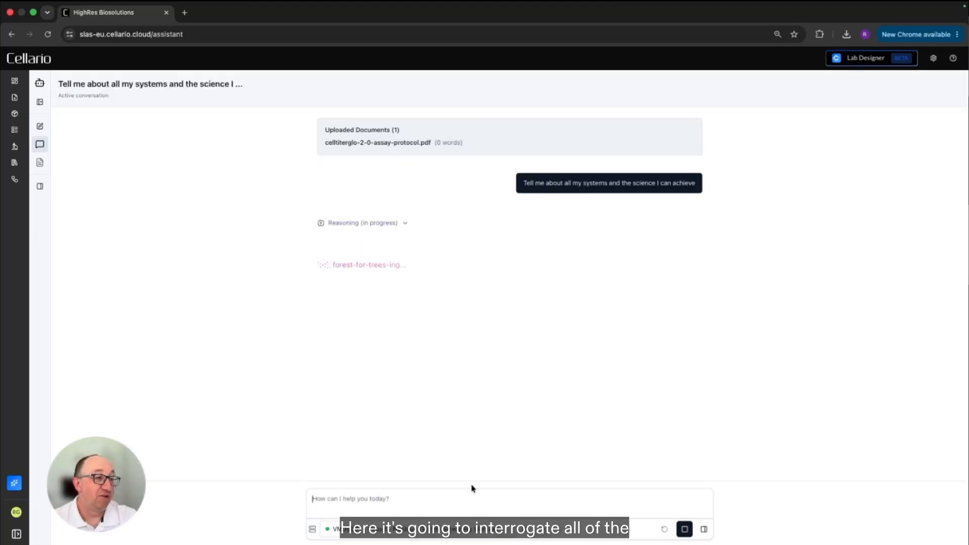
- Check the list of selectable systems and read the portfolio-level science coverage in the assistant's answer
left_click(494, 531)
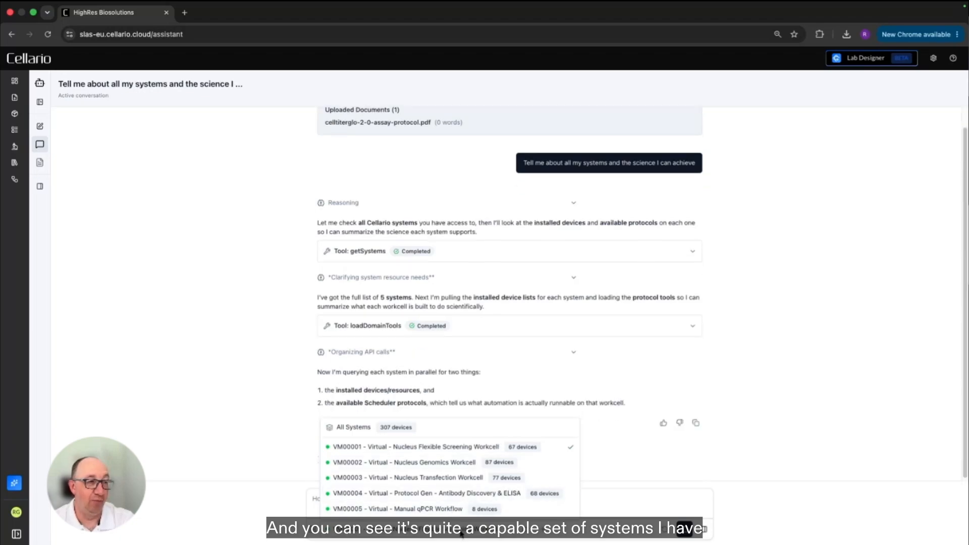
left_click(460, 533)
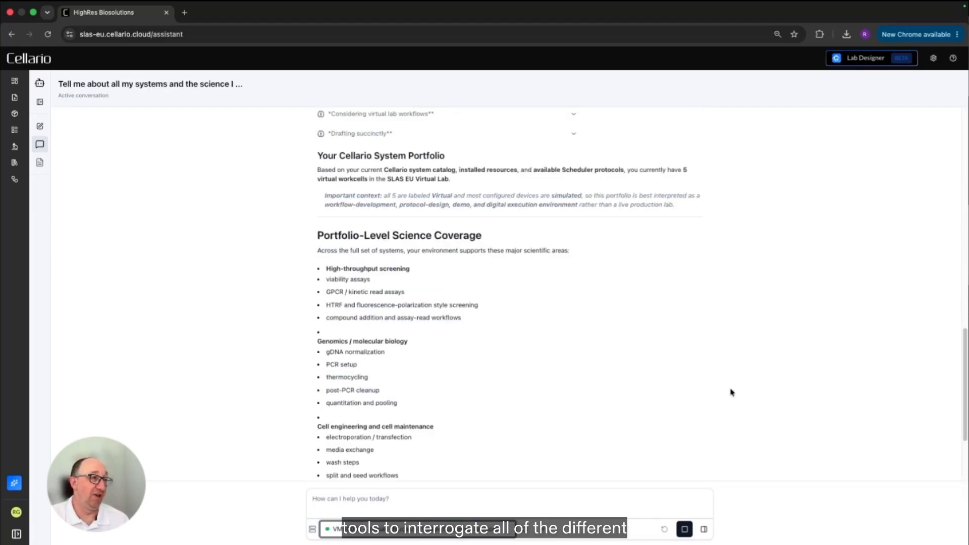
scroll(731, 393, "up", 5)
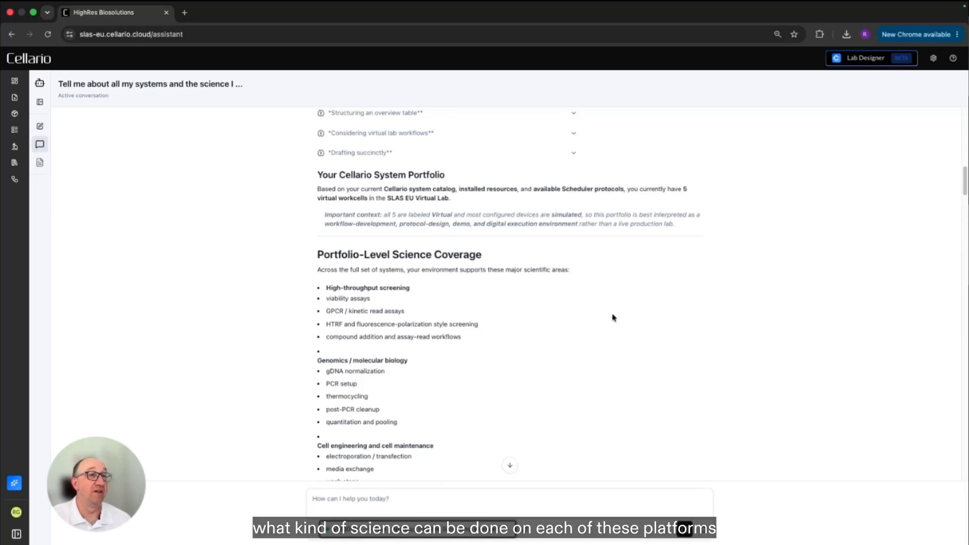
scroll(571, 298, "down", 2)
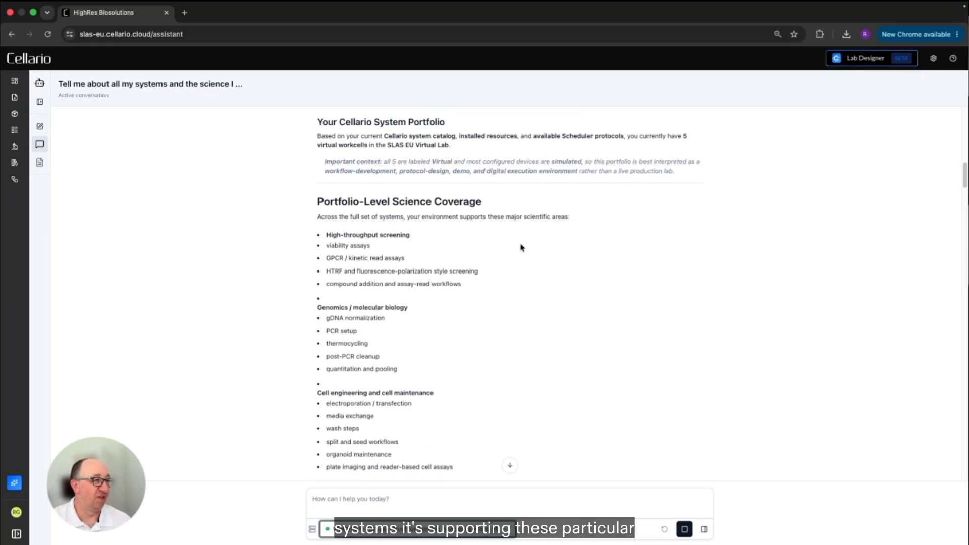
scroll(558, 244, "down", 2)
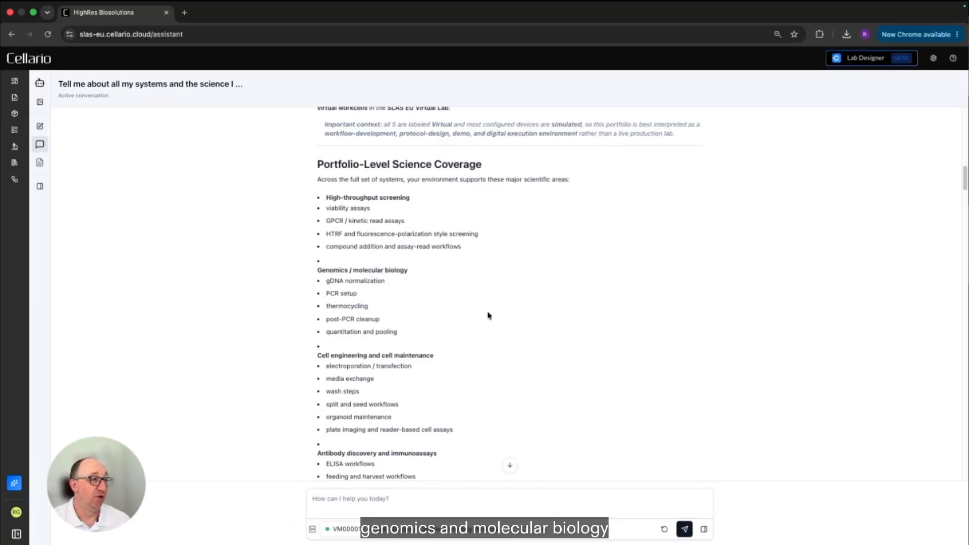
scroll(482, 352, "down", 1)
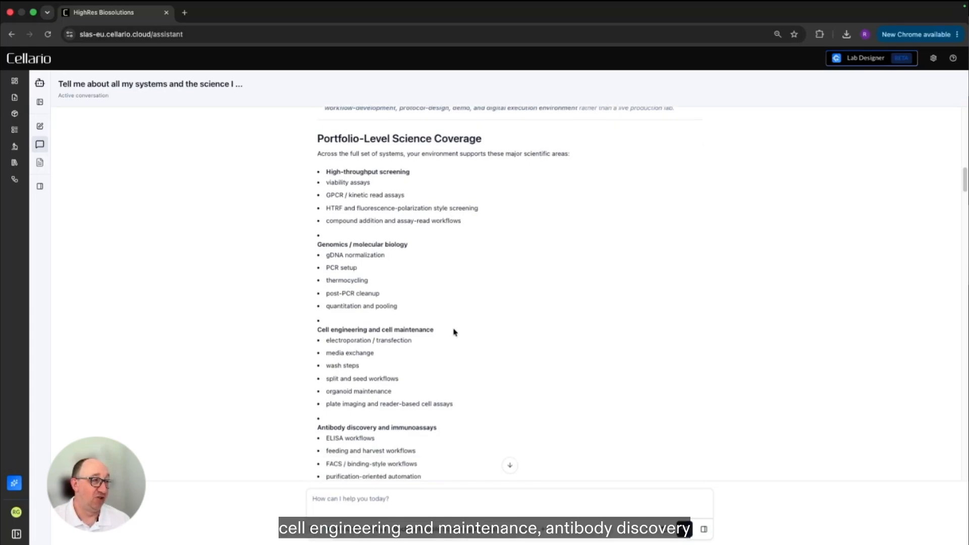
scroll(479, 374, "down", 4)
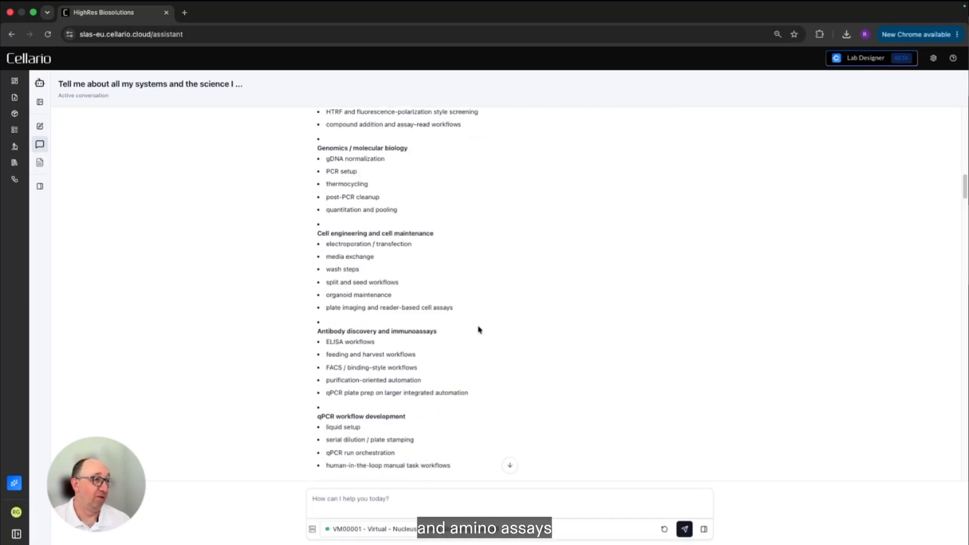
scroll(461, 351, "down", 4)
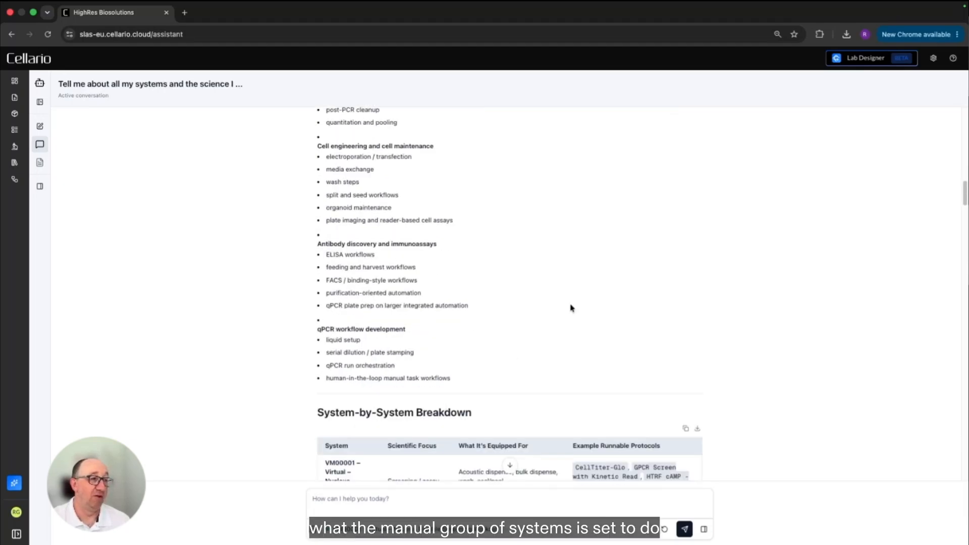
- Review the system-by-system breakdown and the individual system sections through to the bottom-line readout
scroll(588, 290, "down", 10)
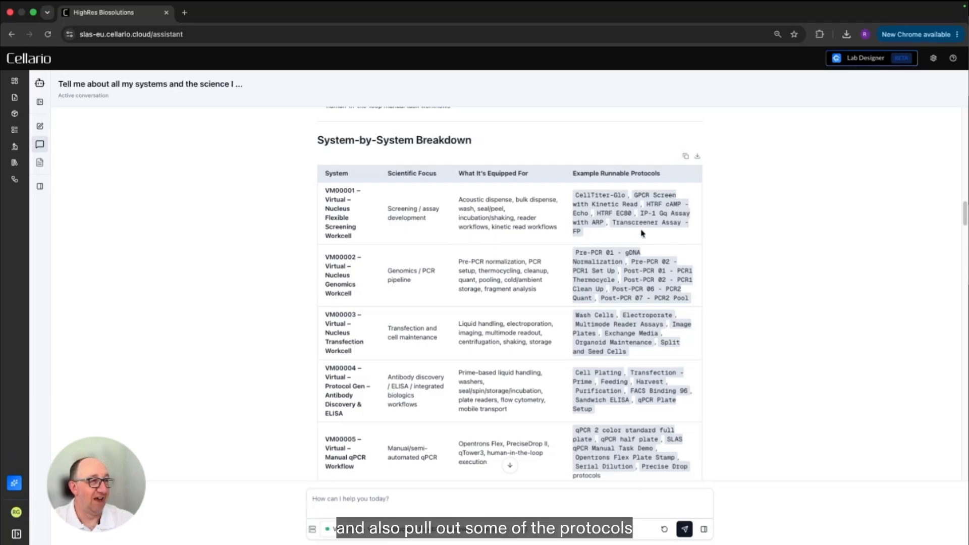
scroll(745, 287, "down", 2)
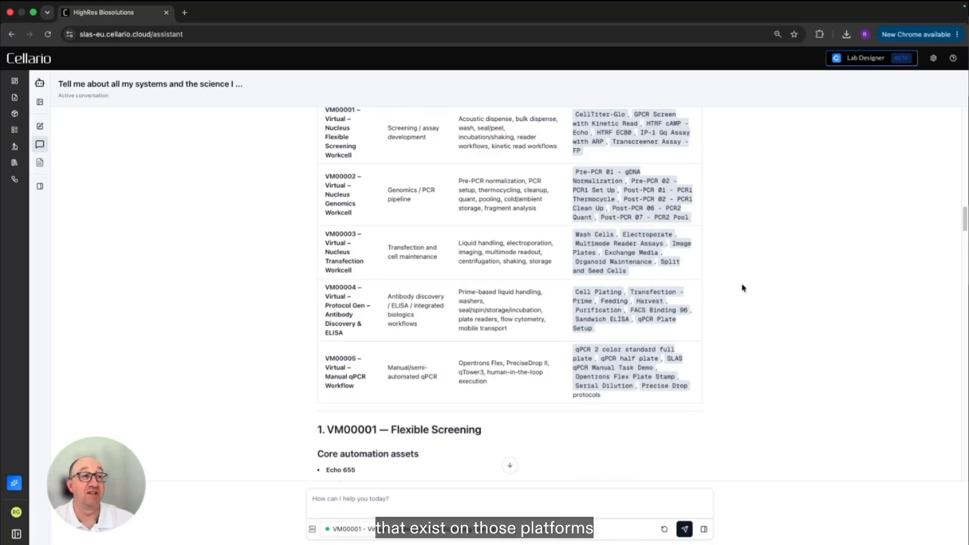
scroll(743, 287, "down", 4)
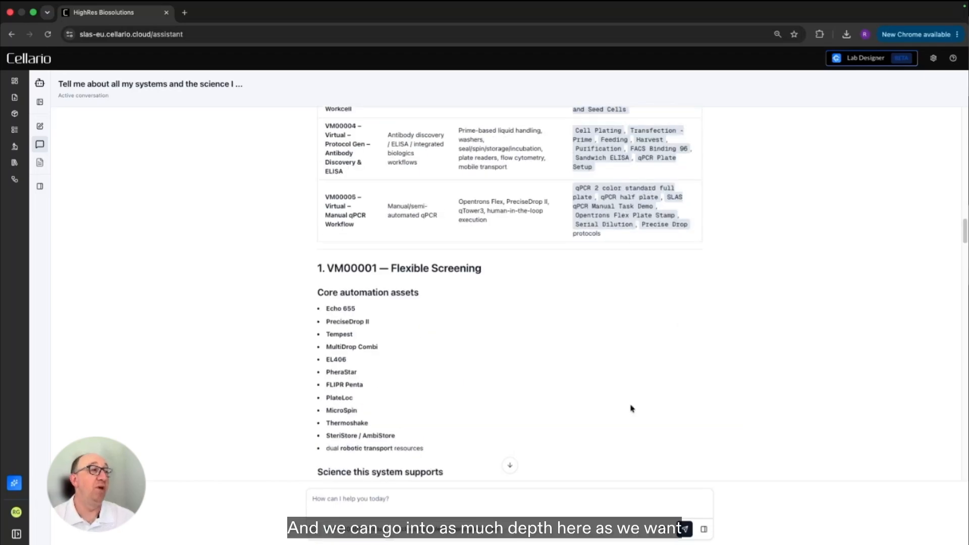
scroll(501, 358, "down", 4)
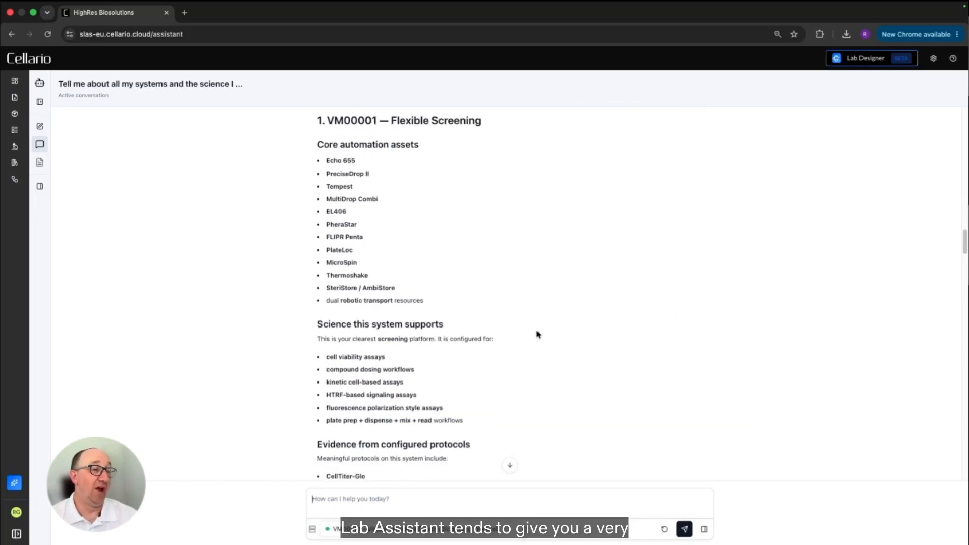
scroll(538, 333, "down", 12)
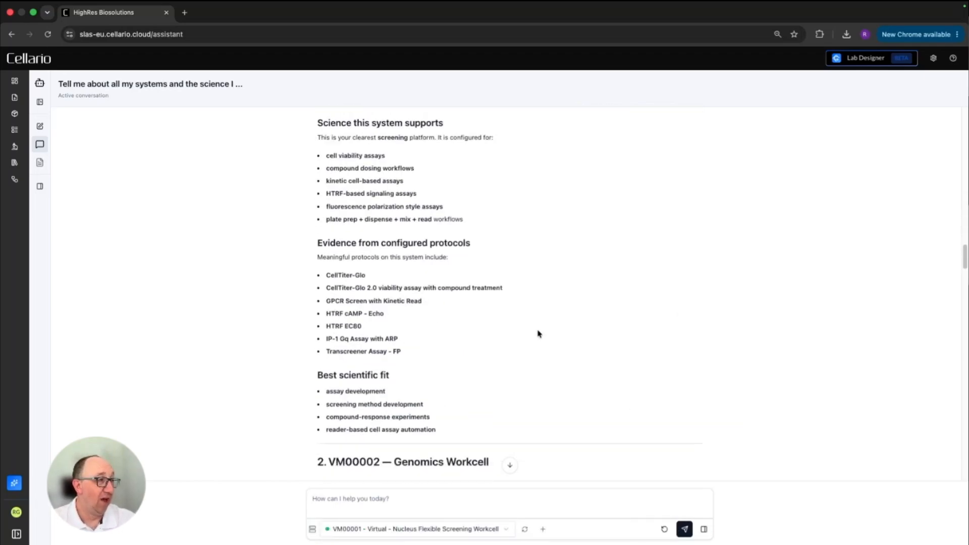
scroll(538, 334, "down", 20)
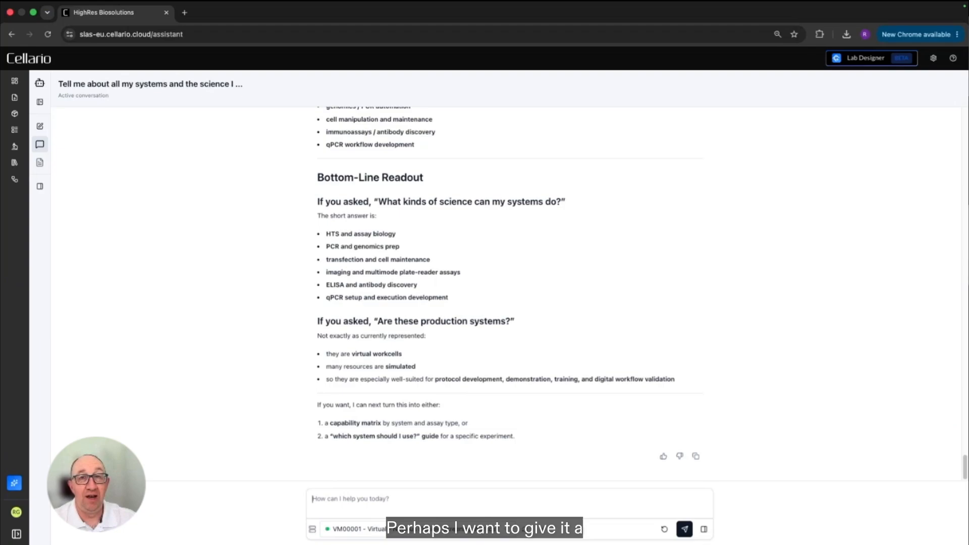
- Attach celltiterglo-2-0-assay-protocol.pdf and ask "Tell me which system is most suitable for this assay in the PDF"
left_click_drag(564, 544, 470, 505)
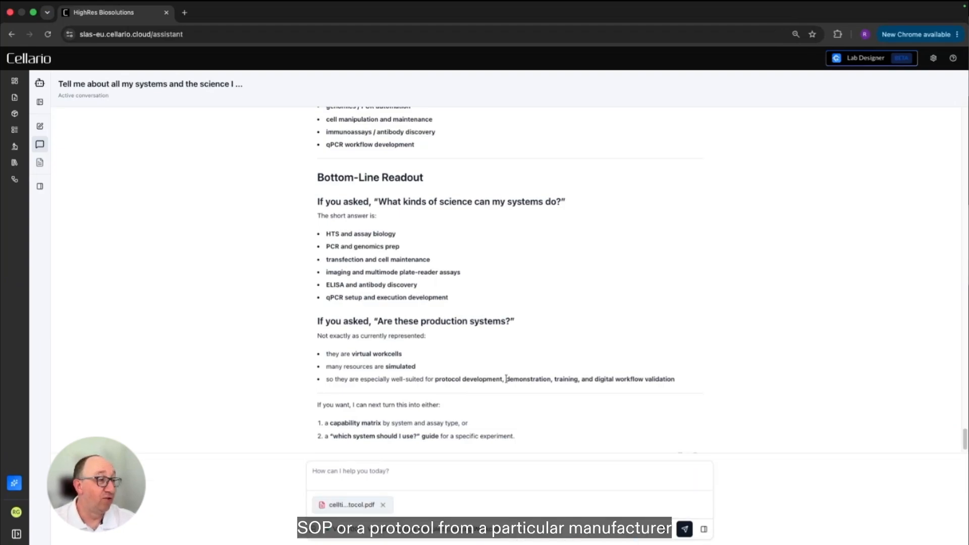
left_click(431, 466)
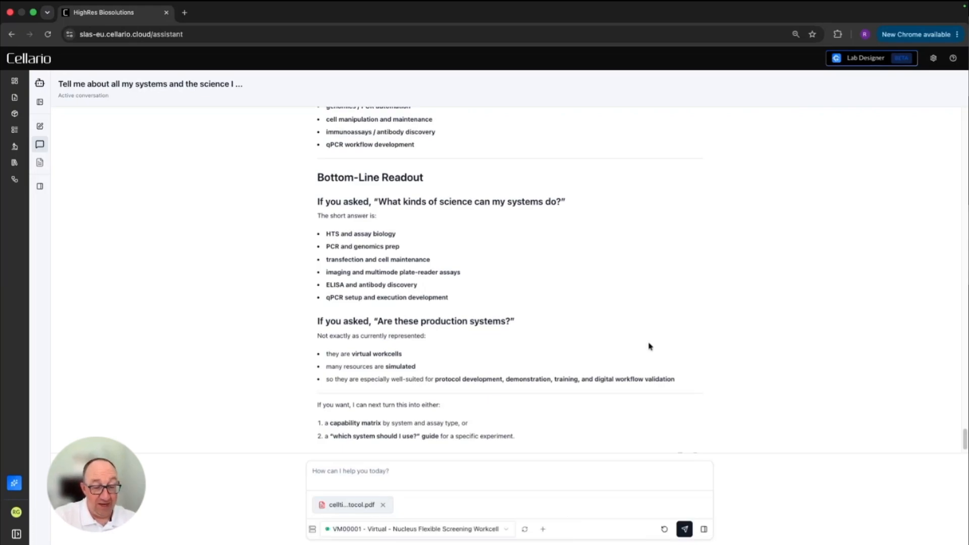
type("Tell me which system is most")
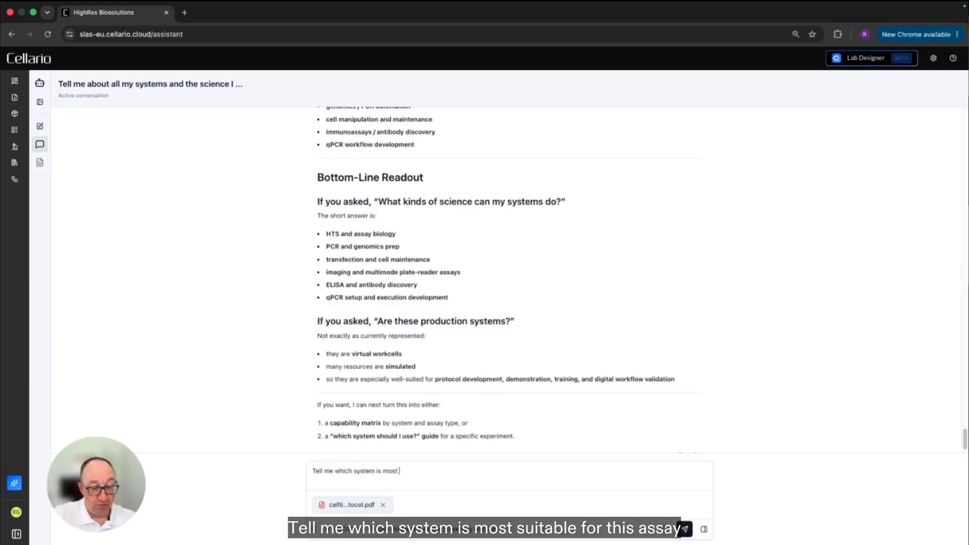
type("is as")
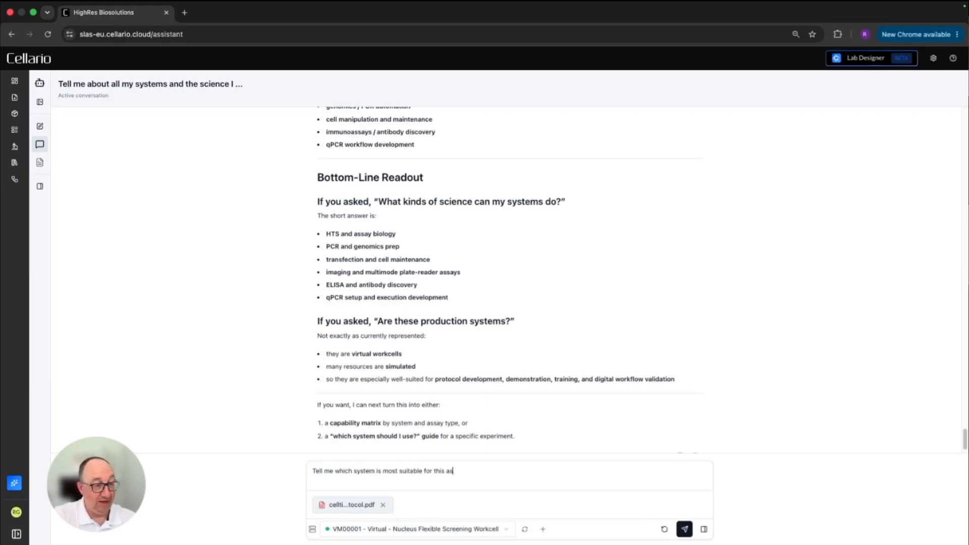
type("say in the PDF")
key("Return")
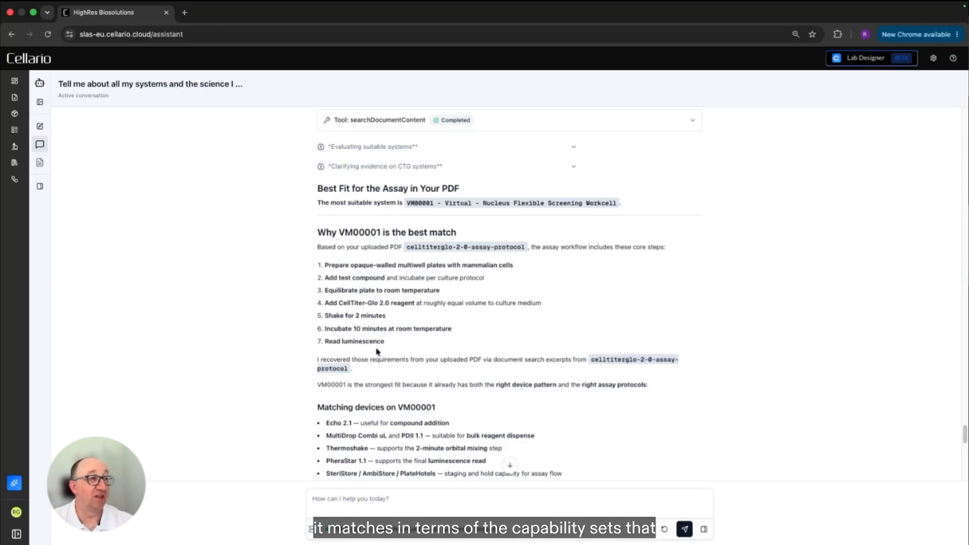
- Read the best-fit answer for the assay PDF, from the core steps and matching devices through to the practical interpretation
scroll(403, 394, "down", 1)
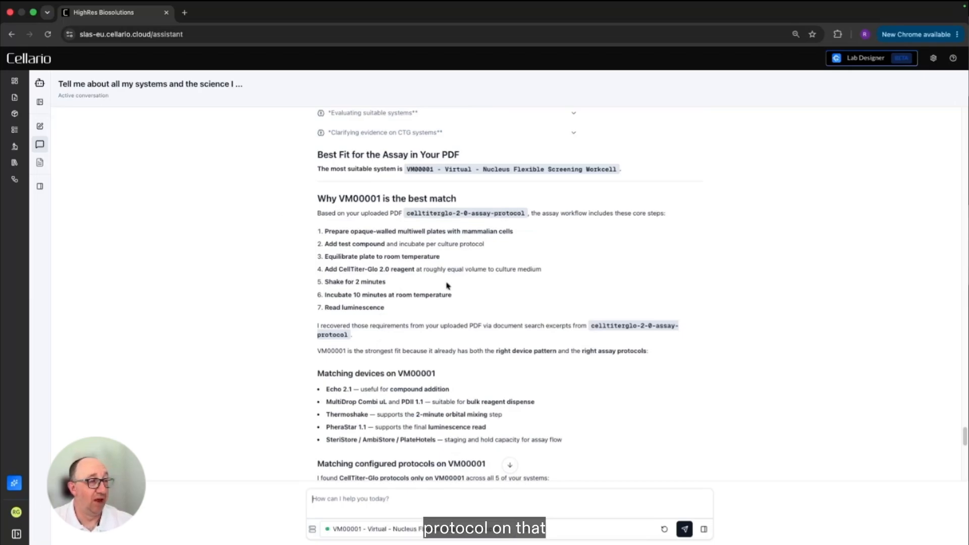
scroll(488, 336, "down", 3)
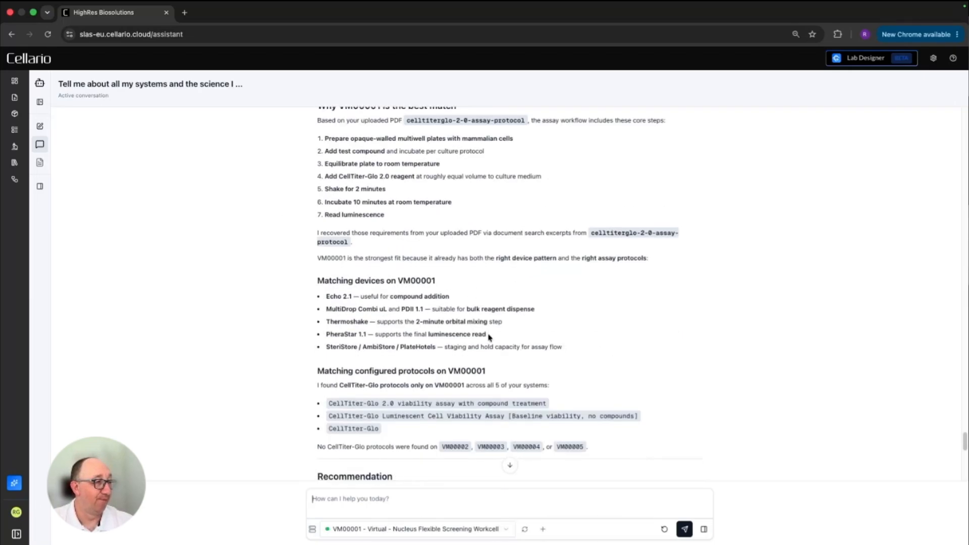
scroll(488, 338, "down", 10)
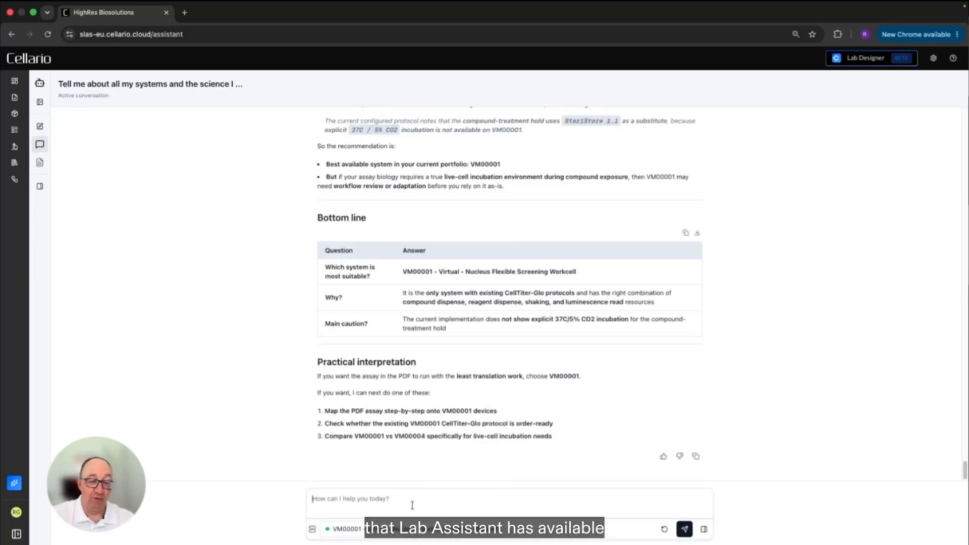
- Send the assistant the request "/protocol build me a protocol for this system"
type("/protocol")
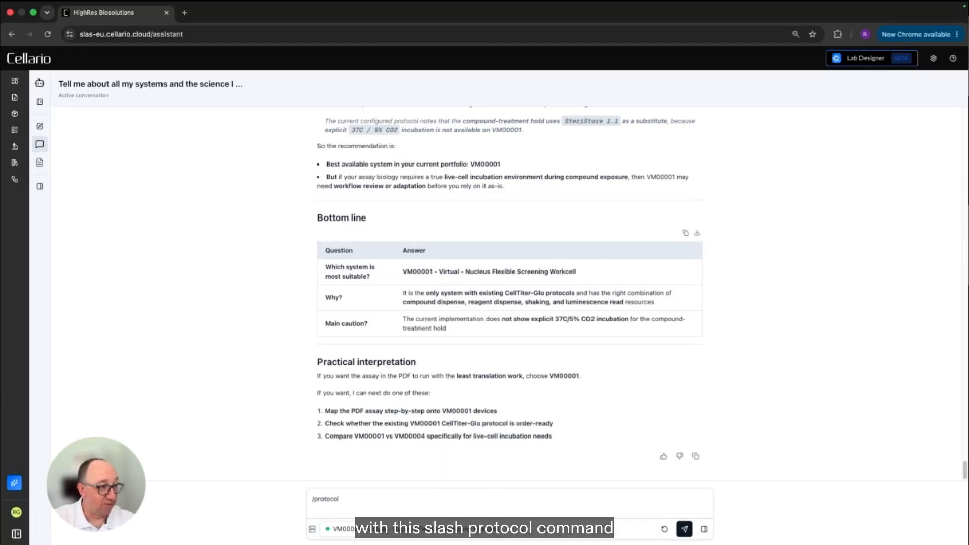
type("build b")
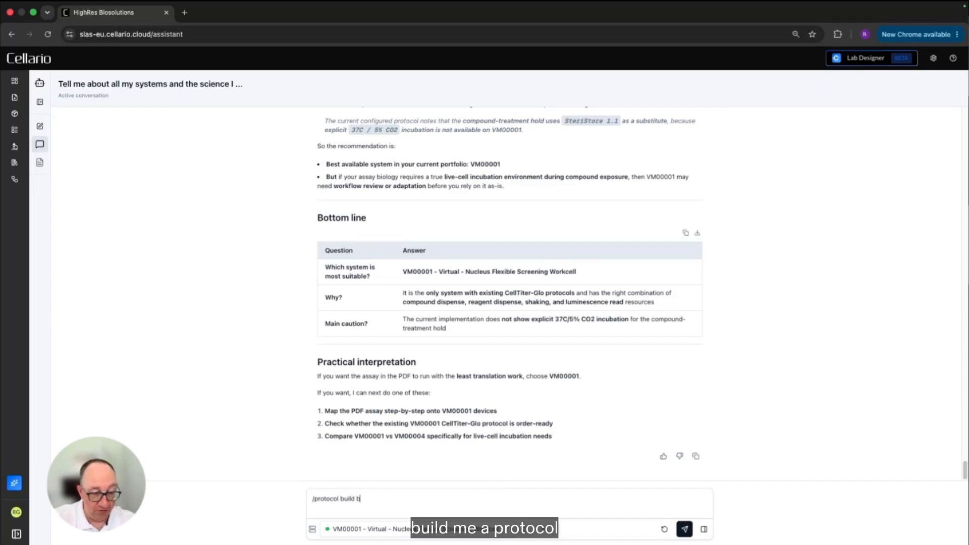
key("BackSpace")
type("me a protocol")
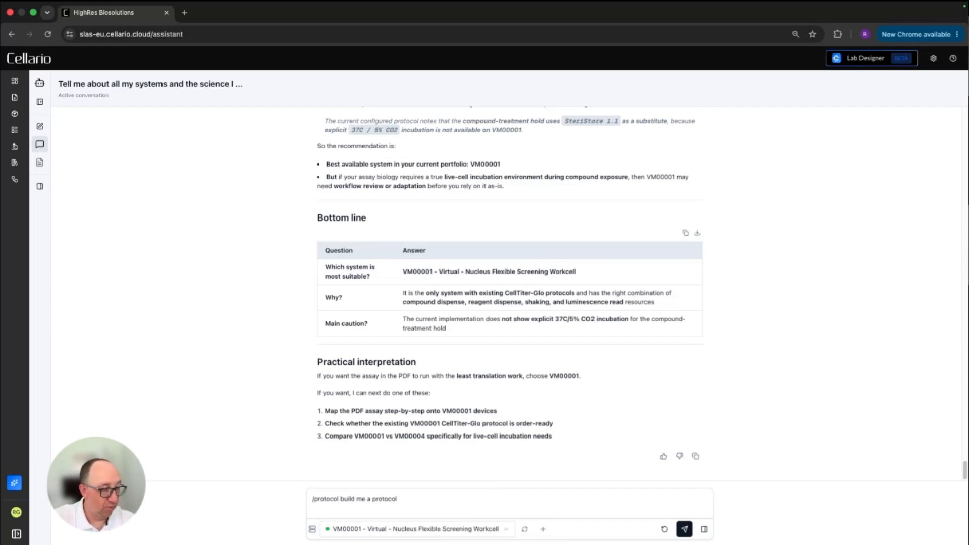
type(" for this system")
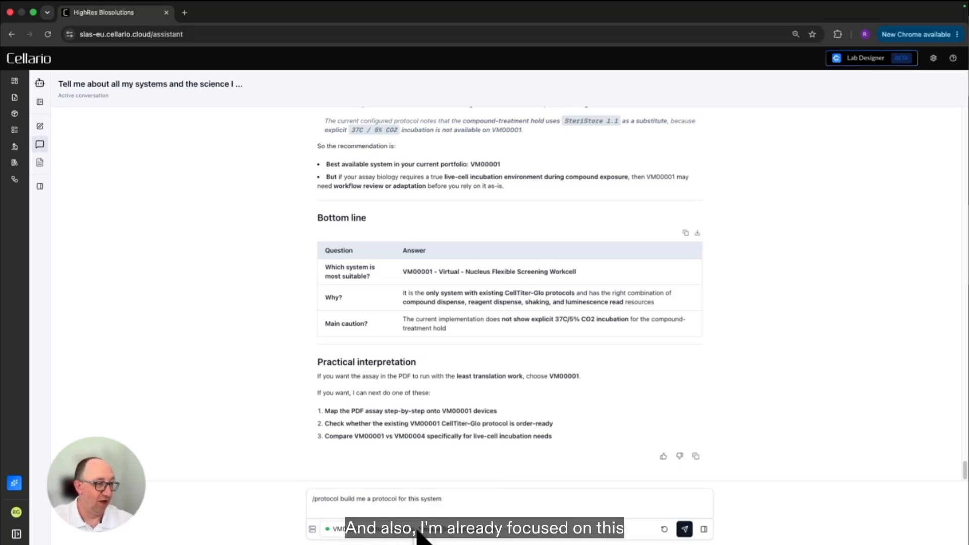
key("Return")
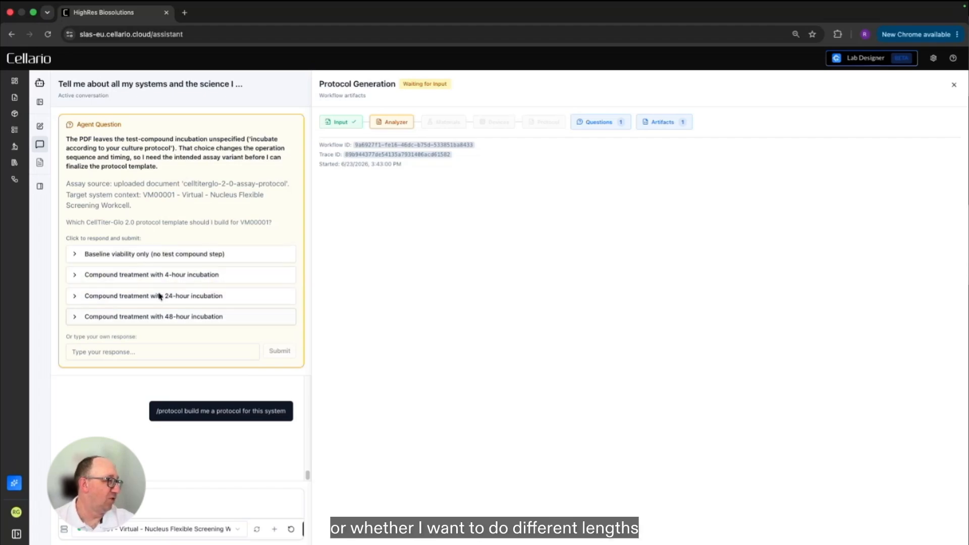
- Answer the protocol template question with "Compound treatment with 24-hour incubation" and approve the universal-protocol review without waiting
left_click(124, 298)
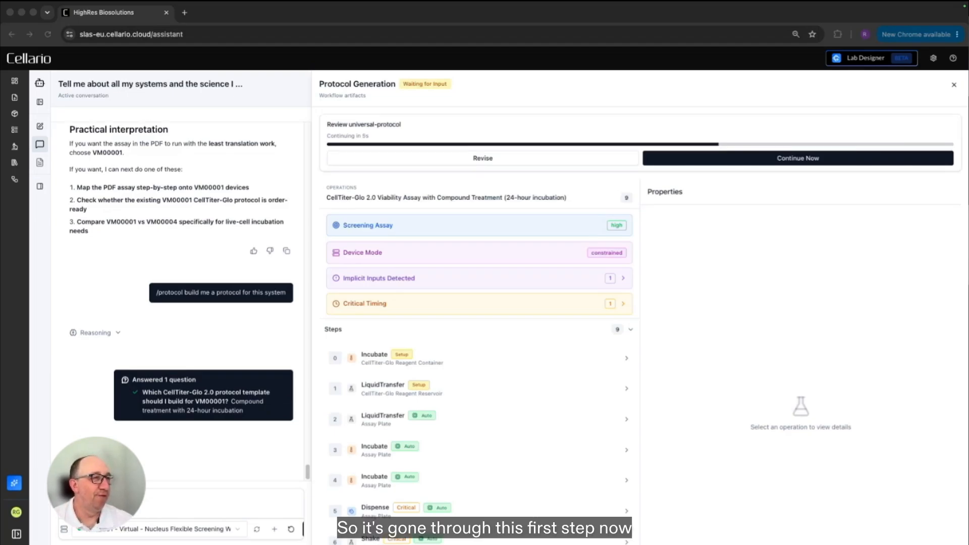
left_click(794, 158)
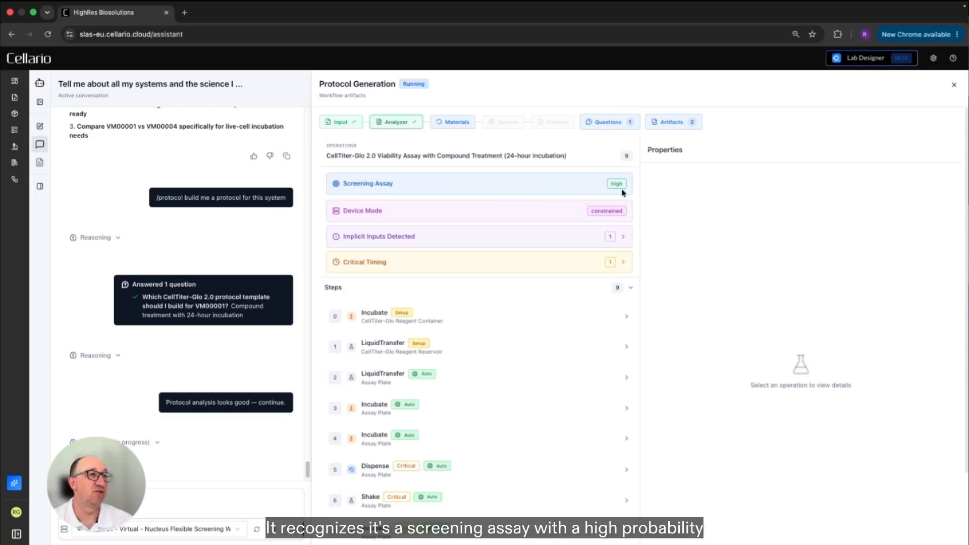
- Check the analyzer's screening assay and device mode ratings, and expand the implicit inputs and critical timing details
mouse_move(616, 184)
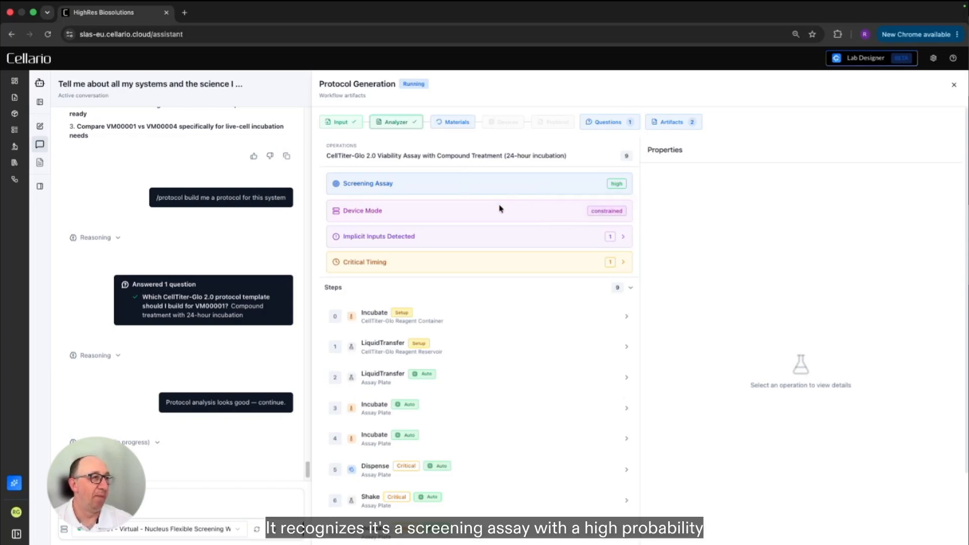
mouse_move(599, 211)
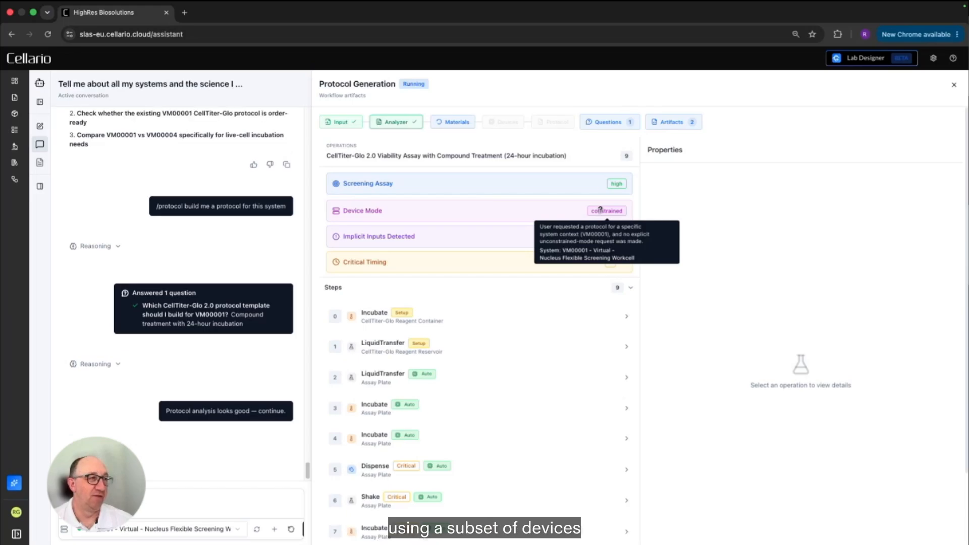
left_click(410, 122)
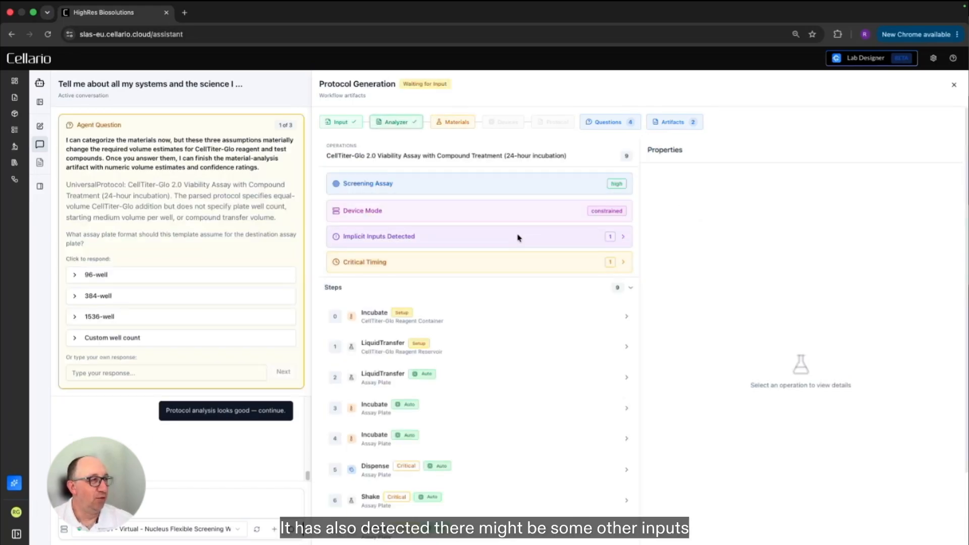
left_click(618, 238)
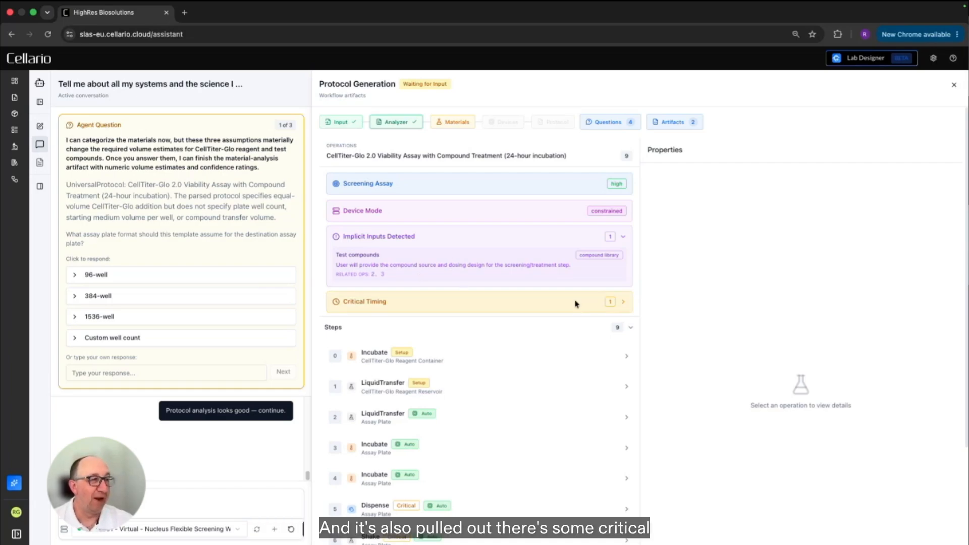
left_click(602, 304)
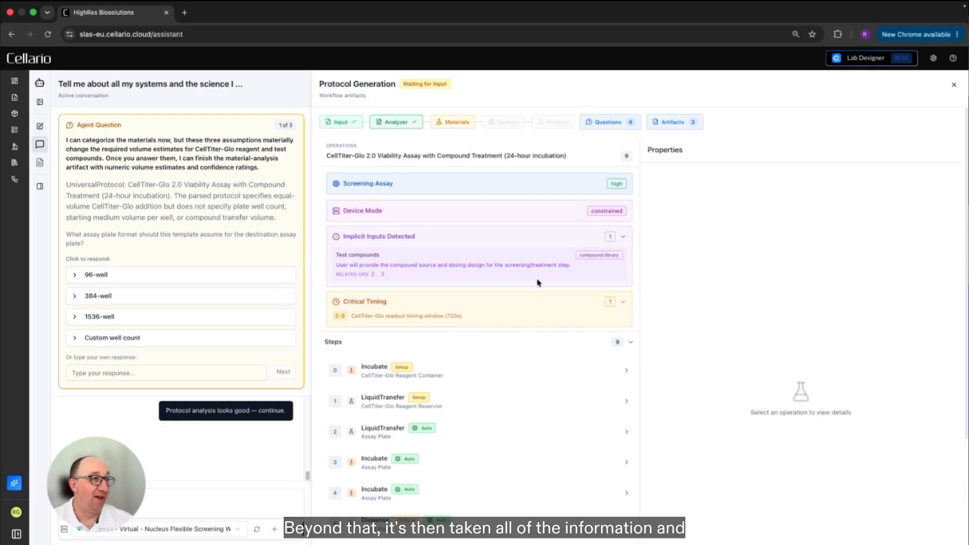
- Examine the Dispense operation in the analyzed steps, including its details, notes, labware definitions and engineering notes
scroll(538, 281, "down", 3)
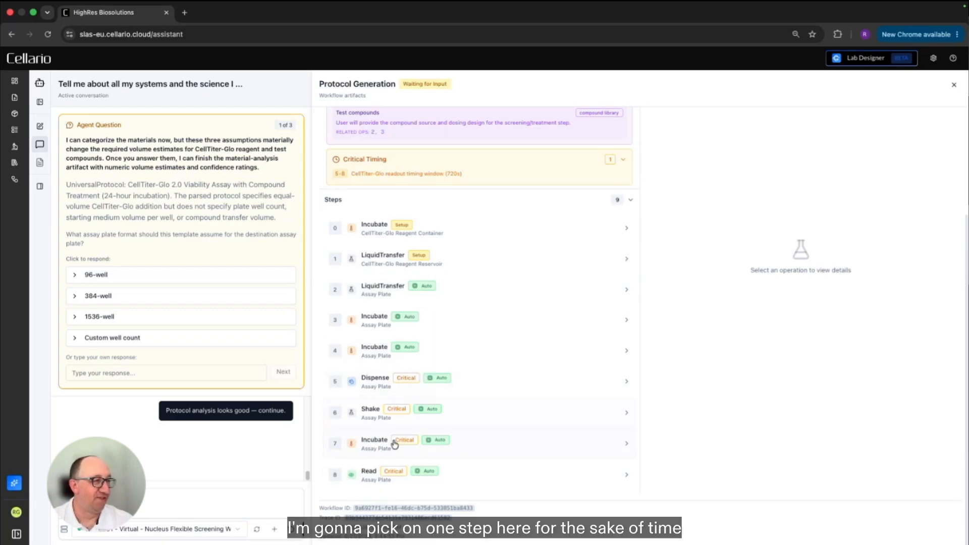
left_click(423, 388)
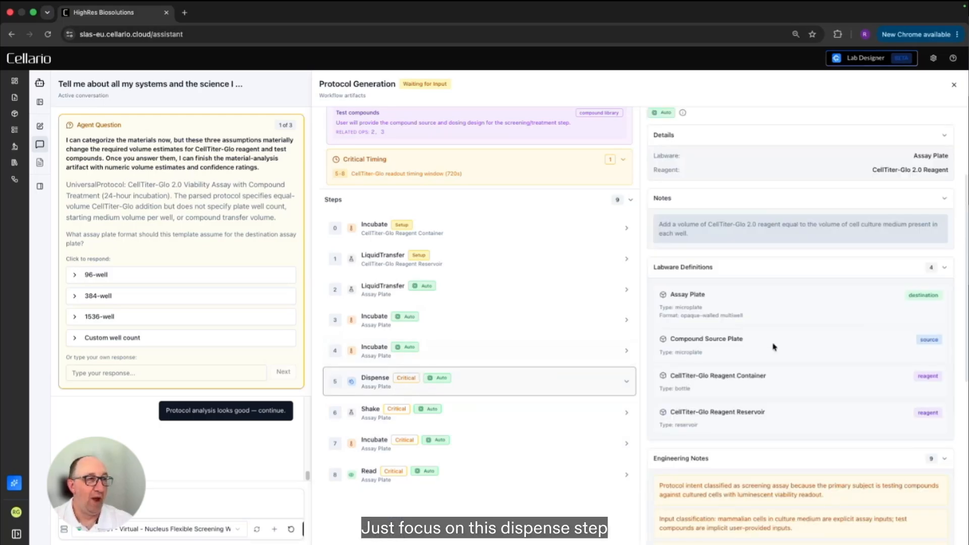
scroll(749, 298, "up", 3)
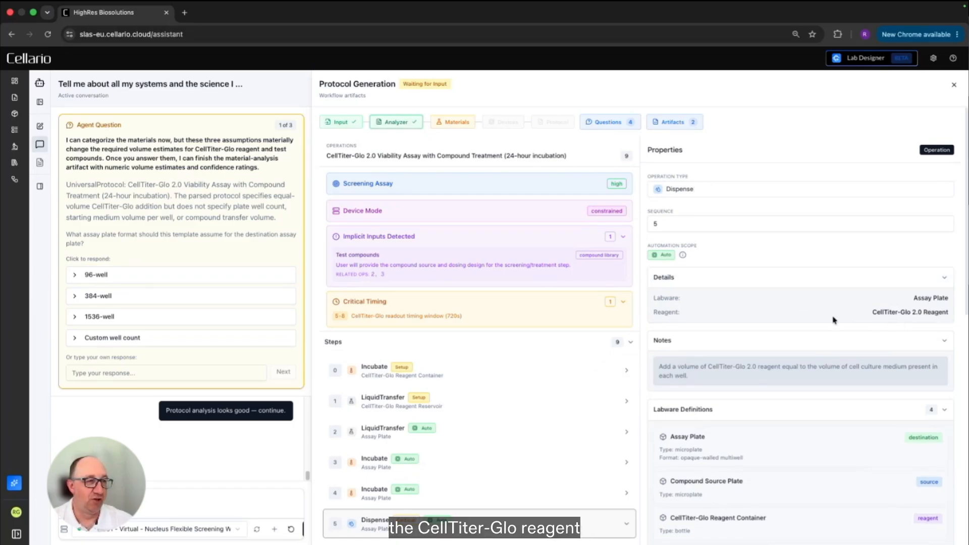
scroll(834, 320, "down", 2)
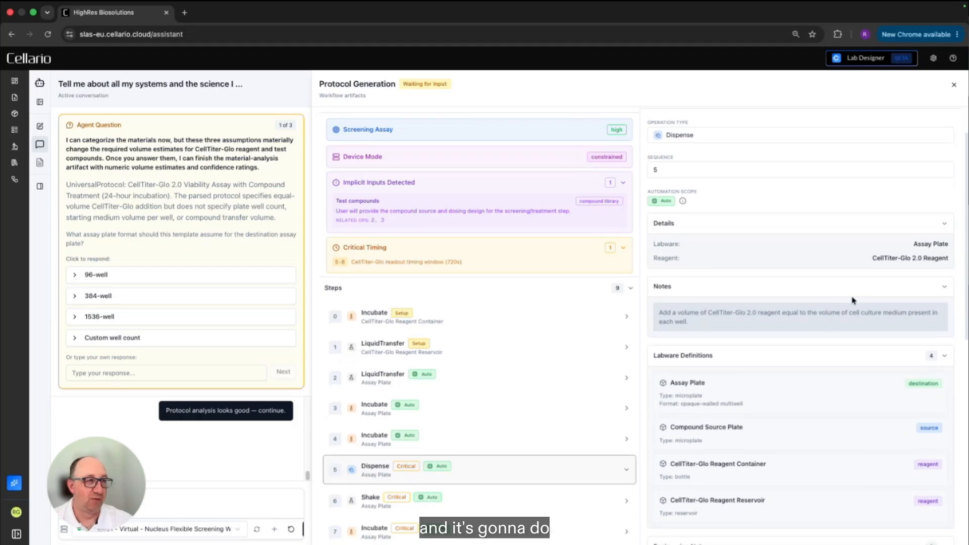
scroll(741, 305, "down", 6)
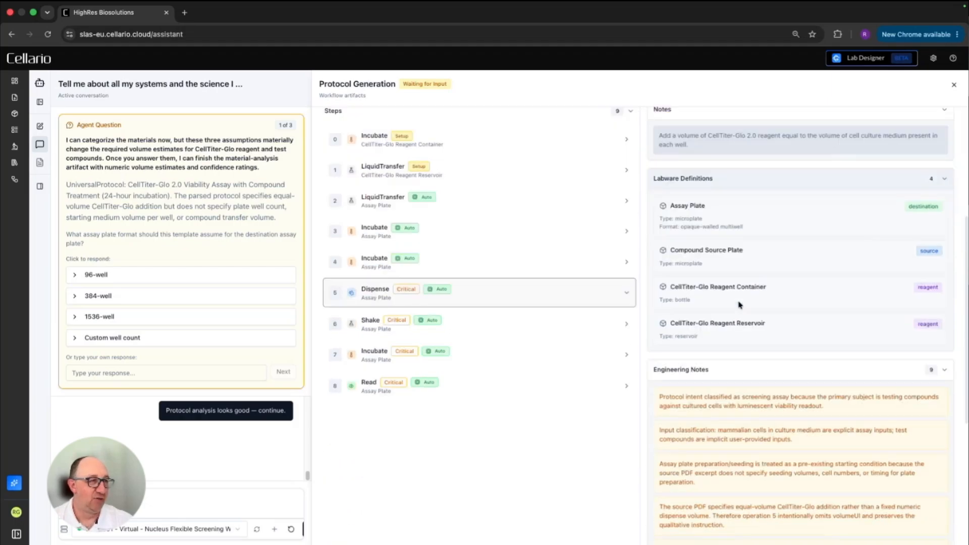
scroll(771, 297, "down", 1)
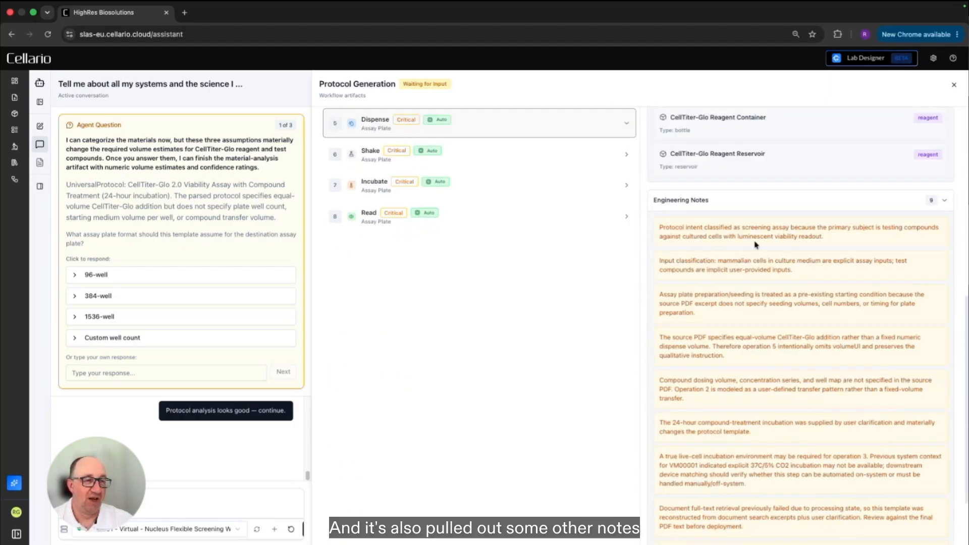
scroll(779, 319, "down", 2)
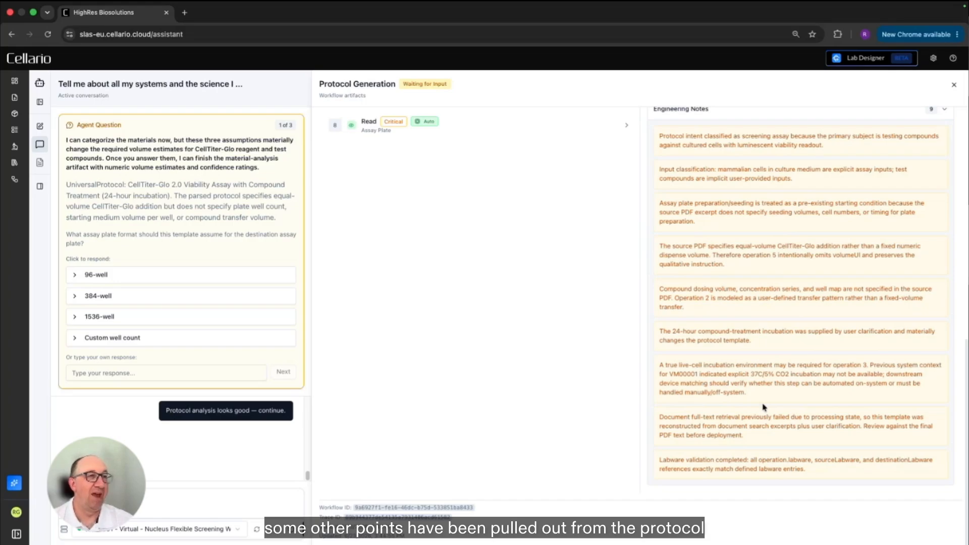
scroll(764, 407, "up", 10)
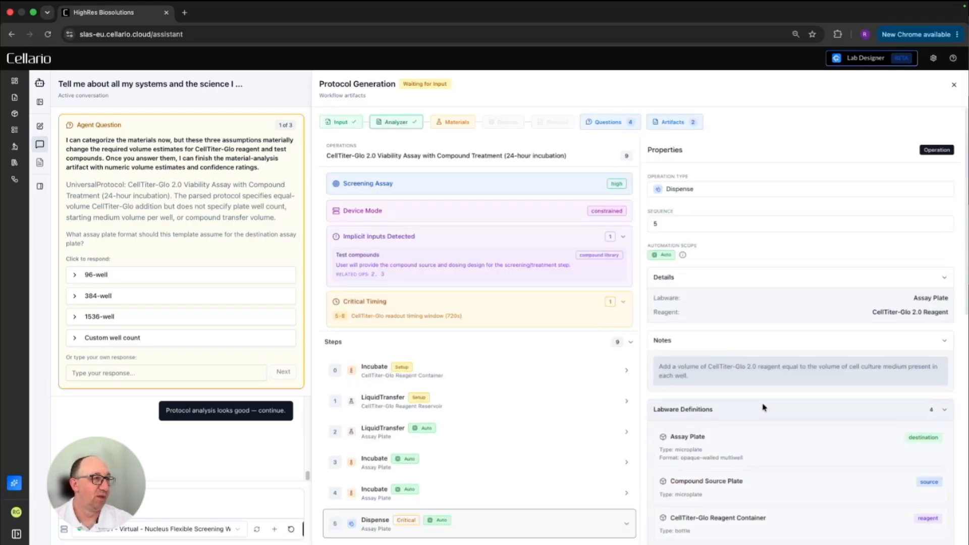
- Answer the materials questions with 384-well plate format, 50 µL medium volume and 1 µL compound volume, and approve the material analysis
left_click(454, 123)
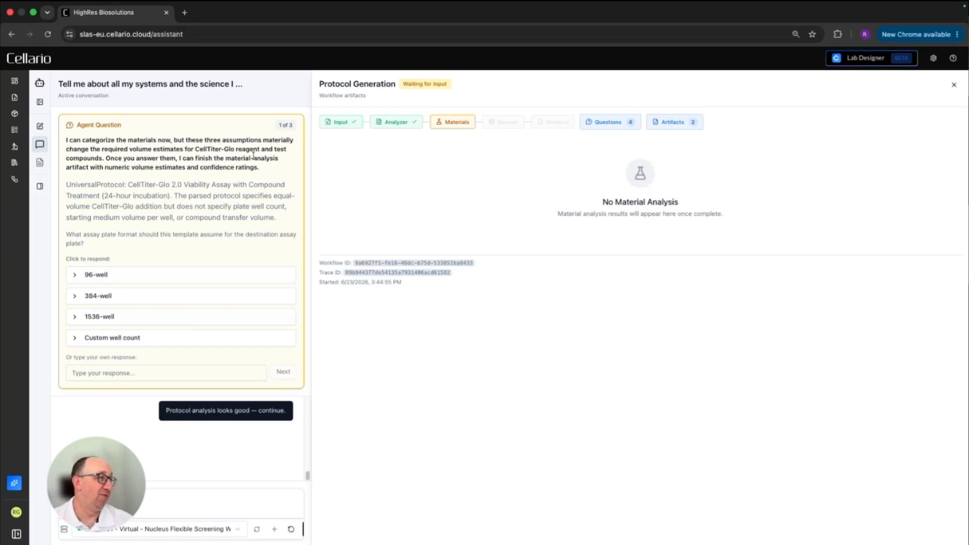
left_click(138, 297)
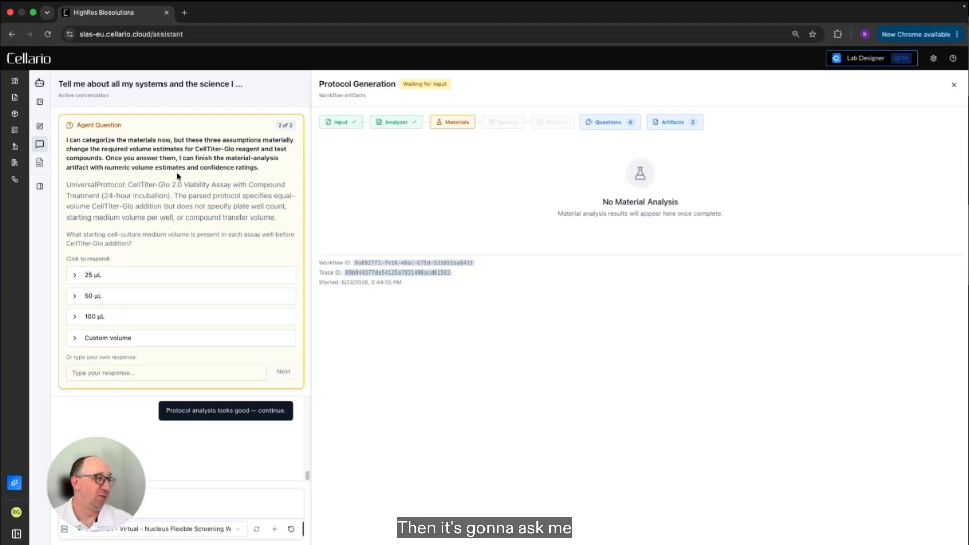
left_click(120, 298)
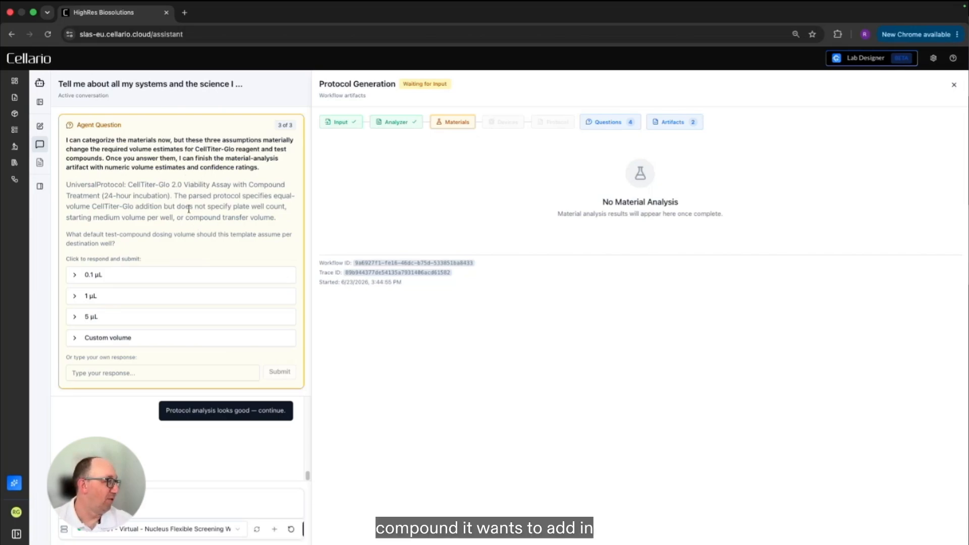
left_click(162, 292)
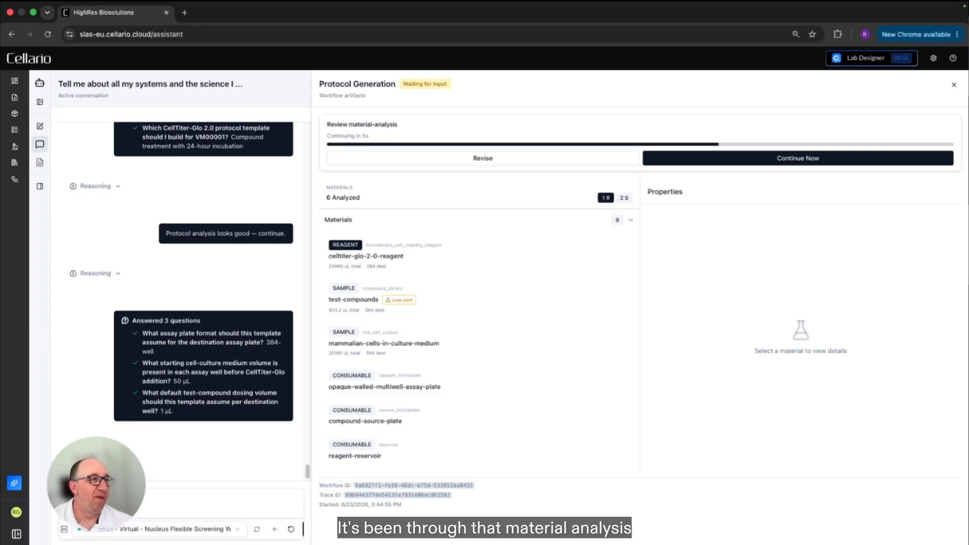
left_click(651, 160)
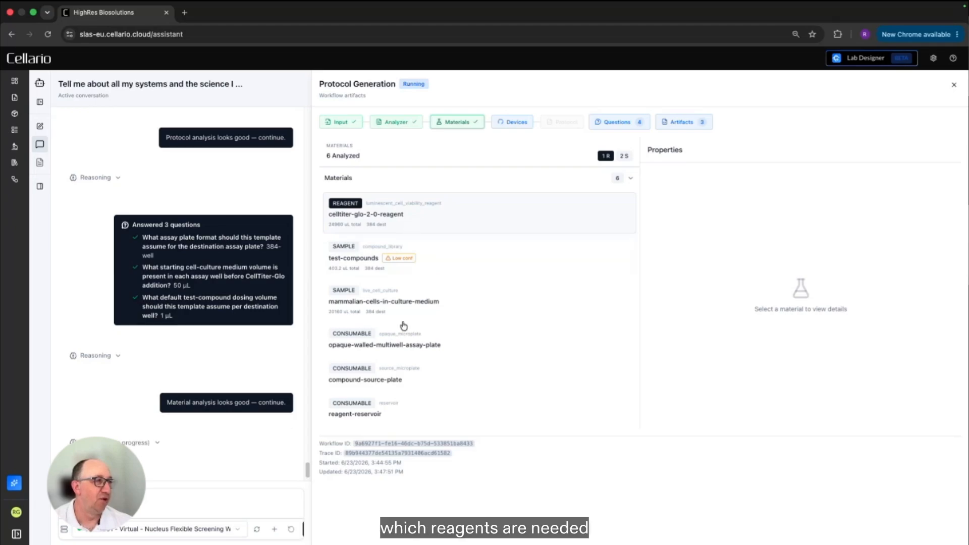
- Review the celltiter-glo-2-0-reagent material's volume analysis, recommendations, physical constraints and reasoning
left_click(412, 221)
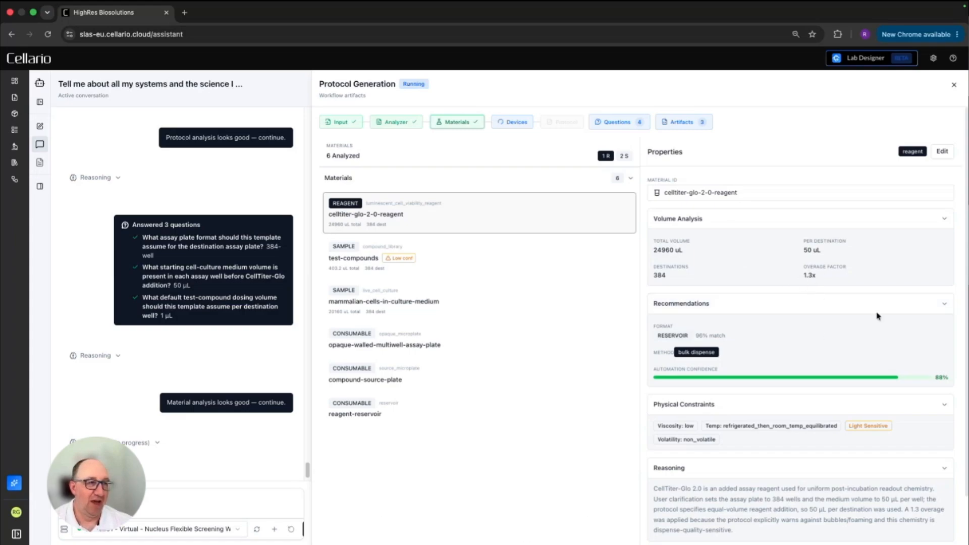
scroll(807, 362, "down", 2)
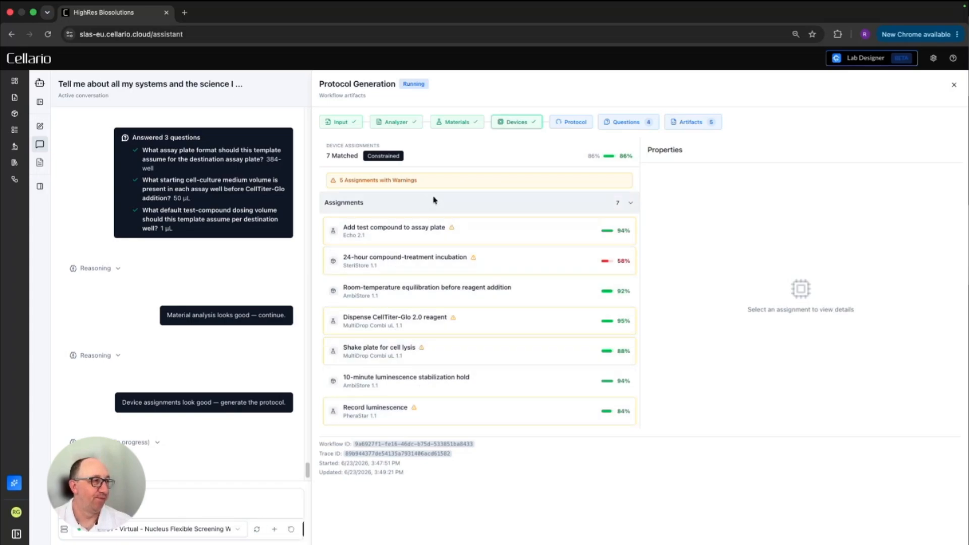
- Inspect the device assignments for dispensing the CellTiter-Glo 2.0 reagent and shaking the plate for cell lysis
left_click(403, 326)
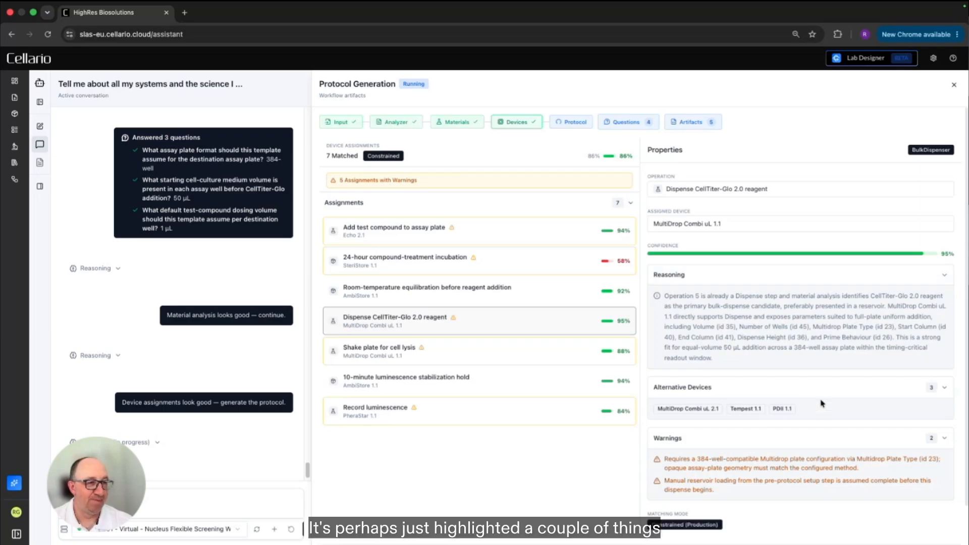
scroll(822, 402, "down", 1)
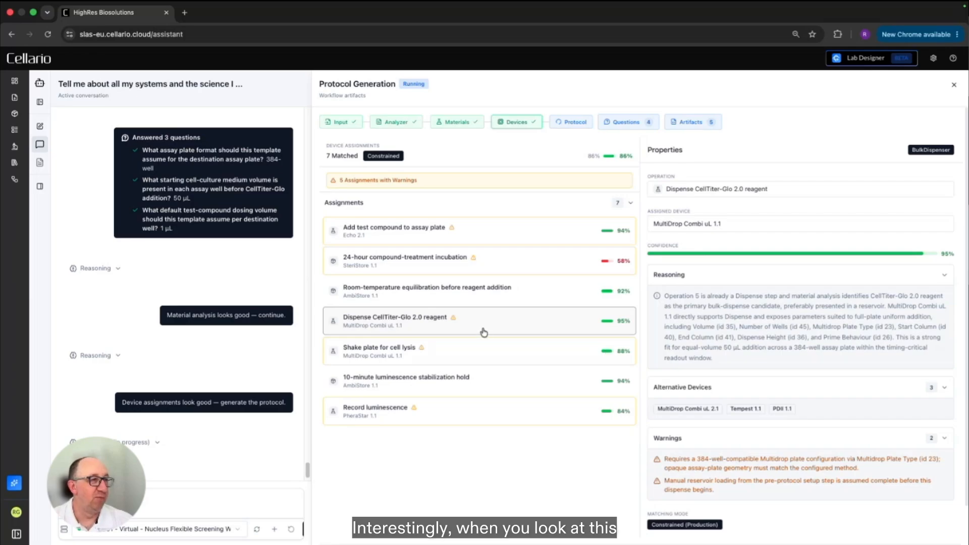
left_click(443, 352)
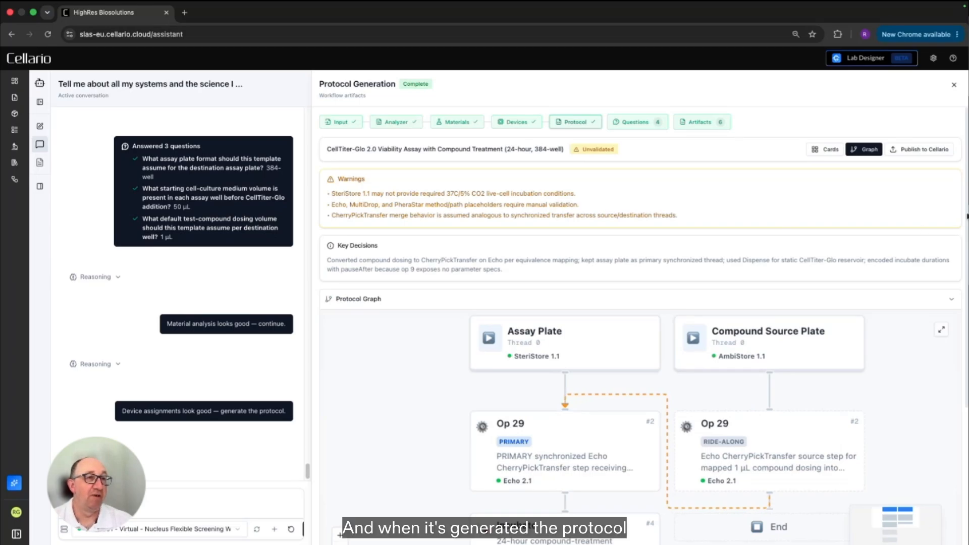
- Review the generated protocol graph from the assay and compound source plate threads through to the final read and end
scroll(965, 222, "down", 5)
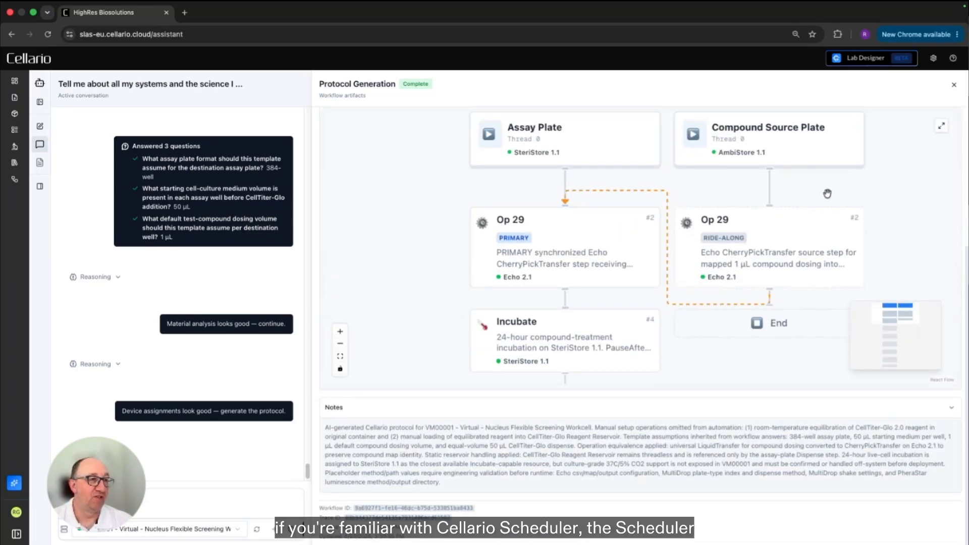
scroll(840, 185, "down", 2)
scroll(840, 185, "down", 3)
left_click_drag(842, 220, 785, 202)
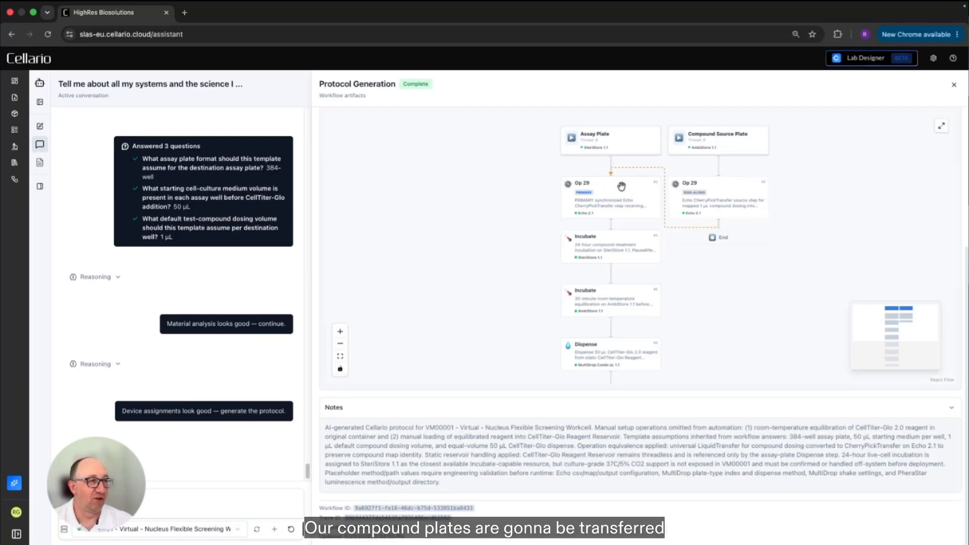
left_click_drag(720, 310, 728, 194)
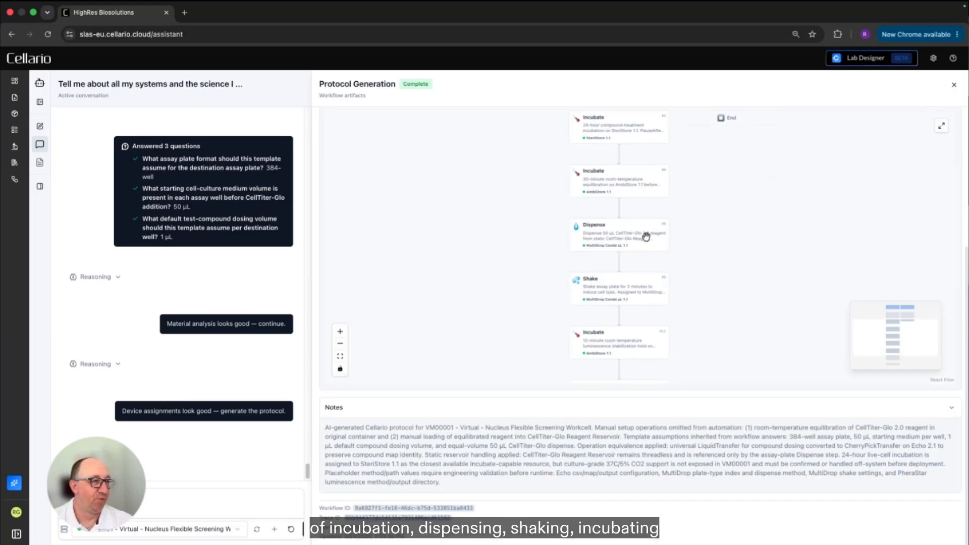
left_click_drag(717, 313, 725, 241)
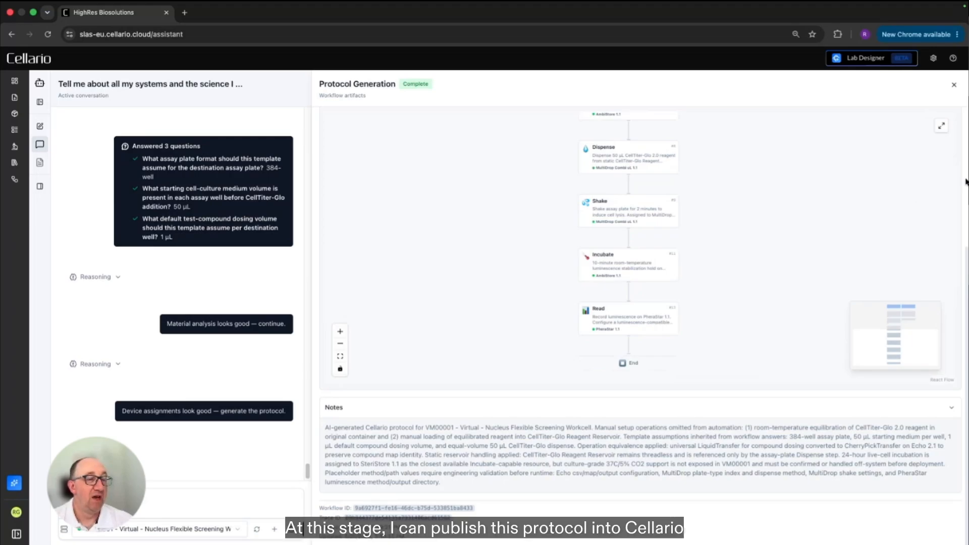
scroll(965, 181, "up", 5)
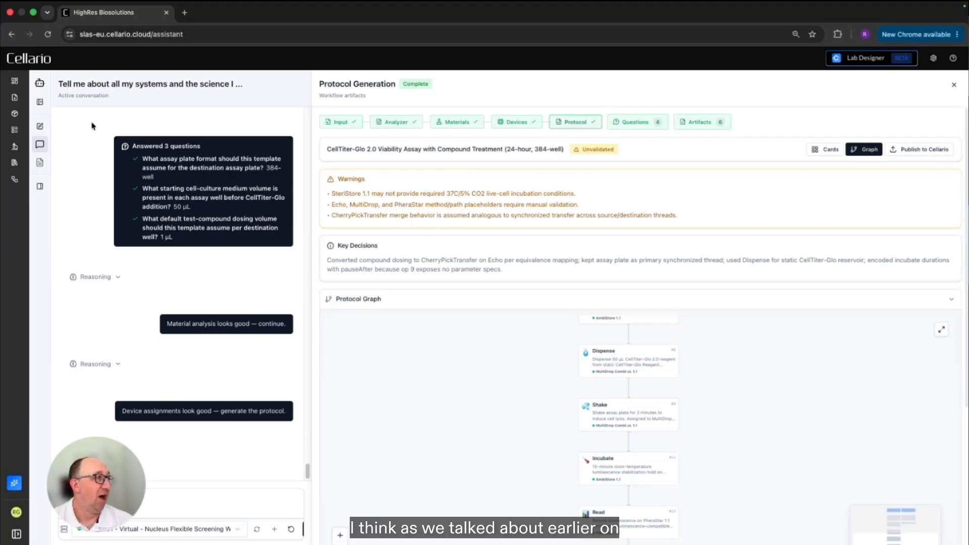
- Show the conversation history and start a new Lab Assistant conversation
left_click(39, 102)
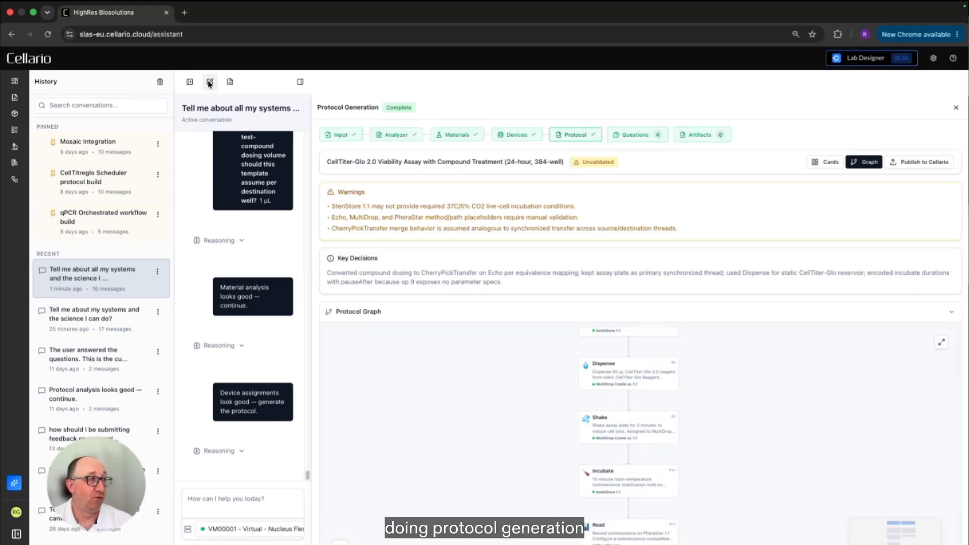
left_click(210, 83)
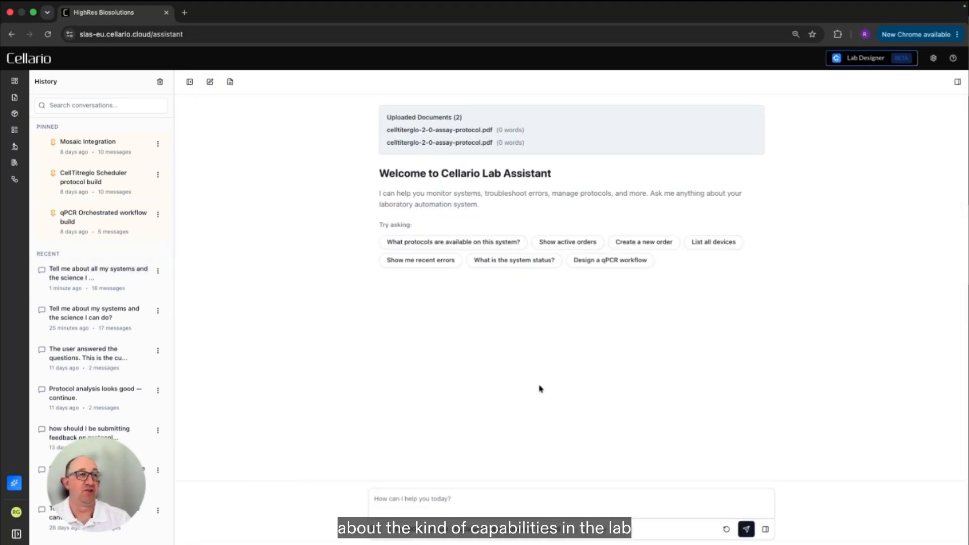